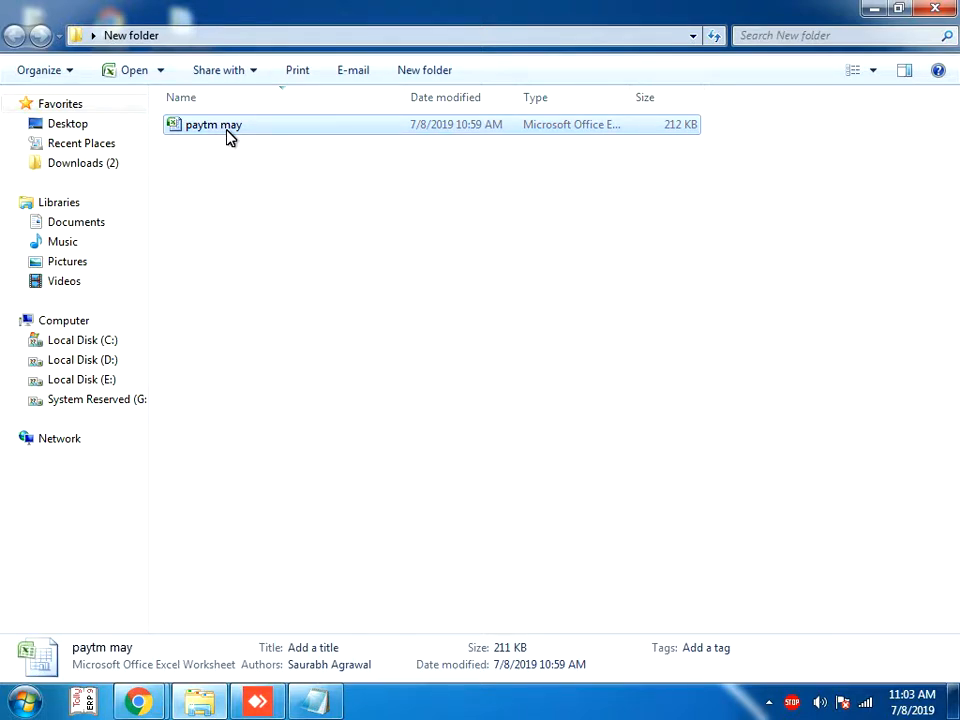
Open the paytm may workbook and look over the source pincode, destination and invoice date columns
double_click(227, 130)
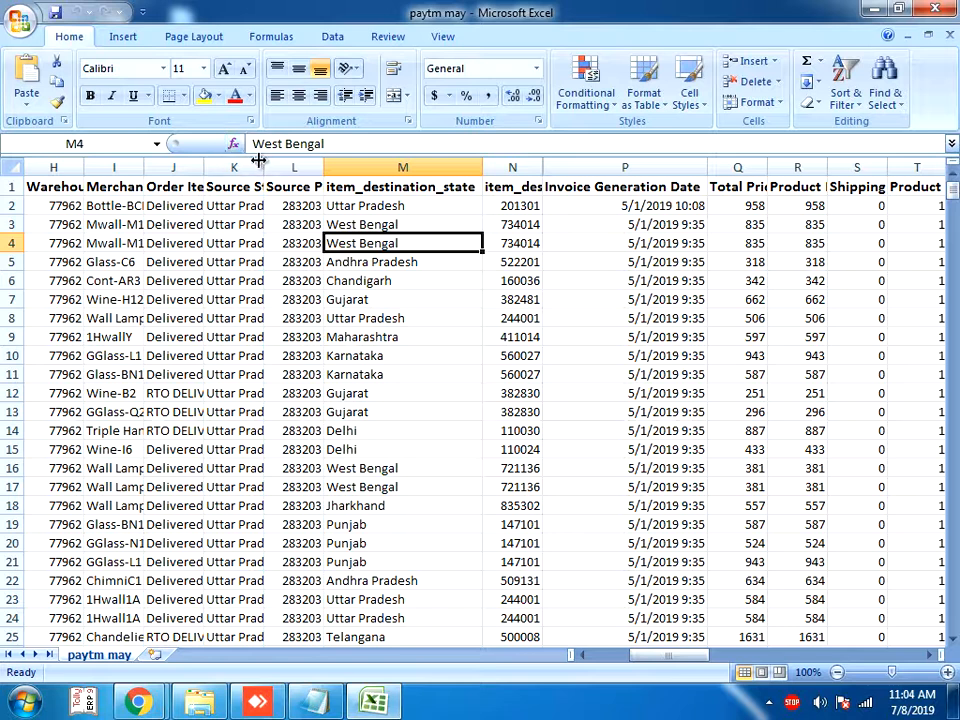
left_click(290, 205)
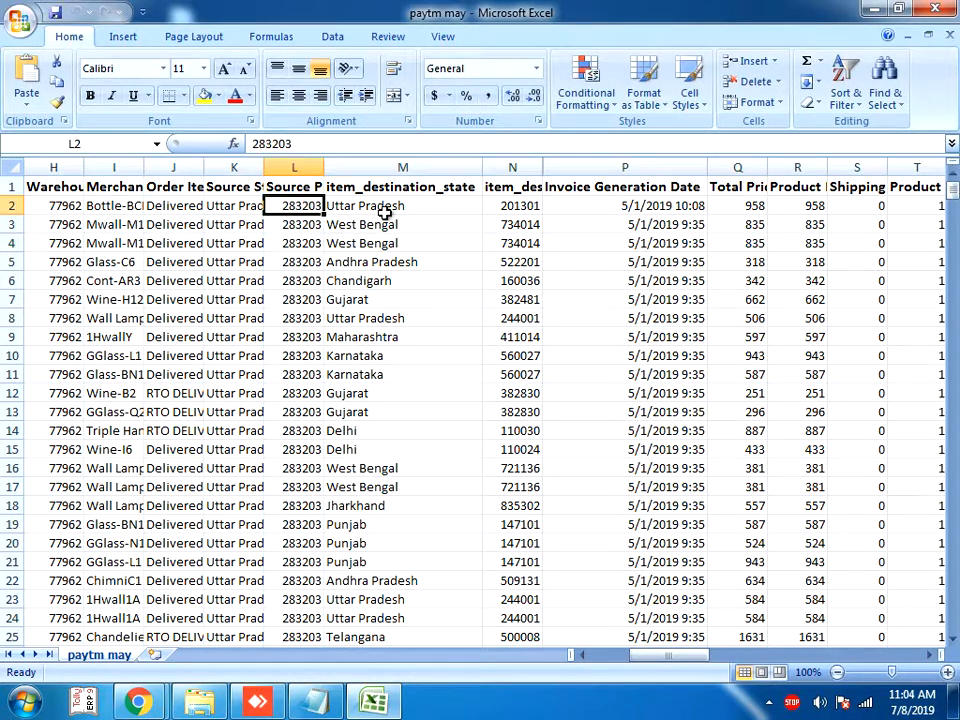
left_click(440, 210)
left_click(505, 208)
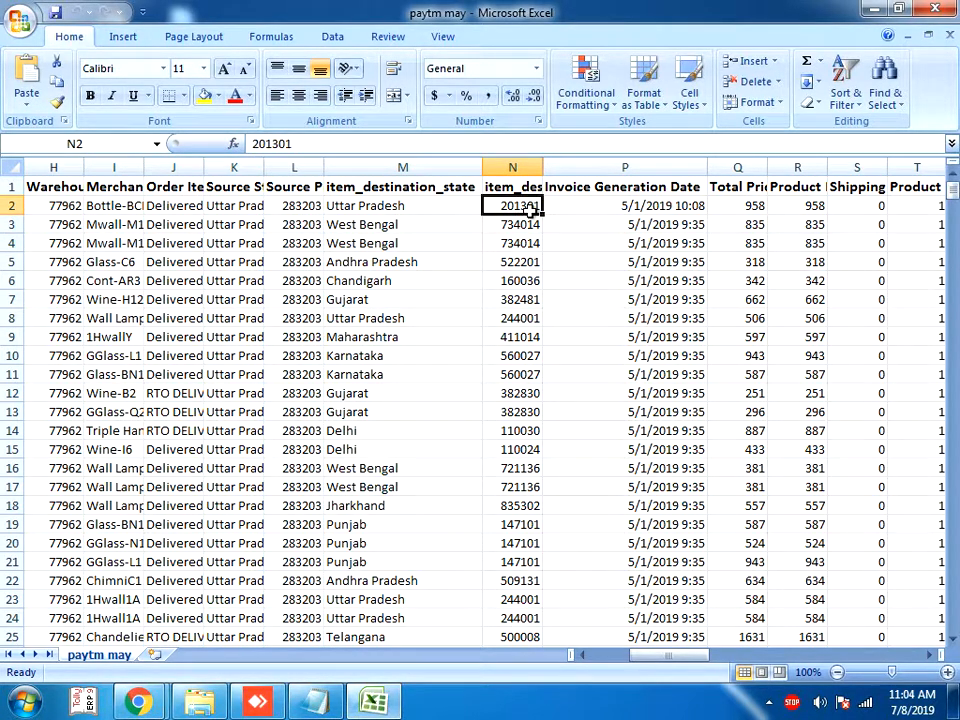
left_click(650, 218)
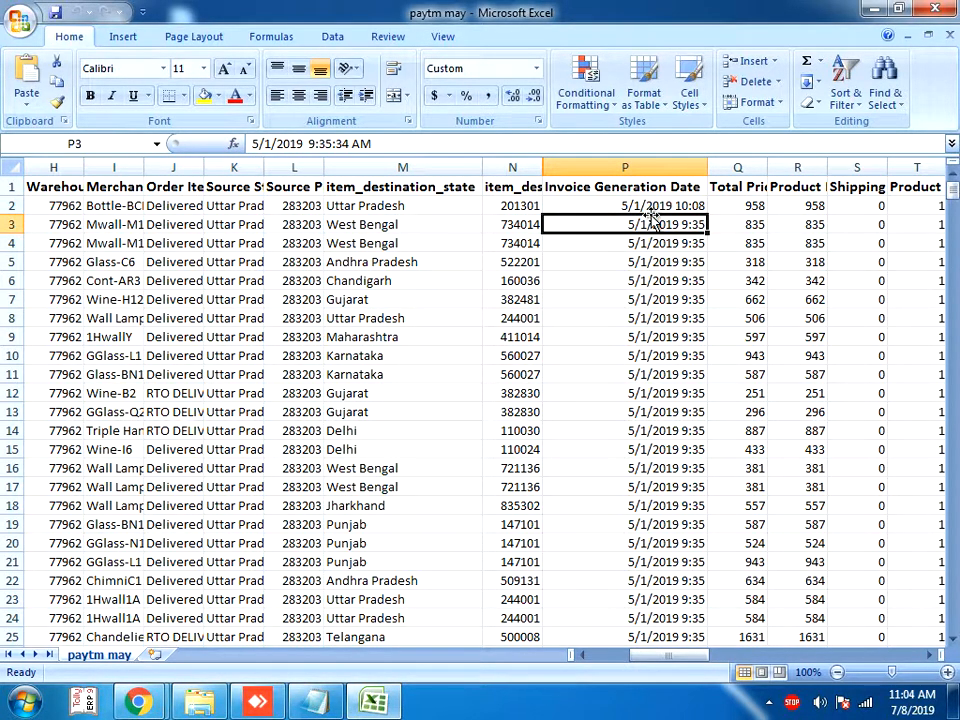
Highlight duplicate values in the item_destination_state column with Light Red Fill with Dark Red Text using conditional formatting
left_click(415, 162)
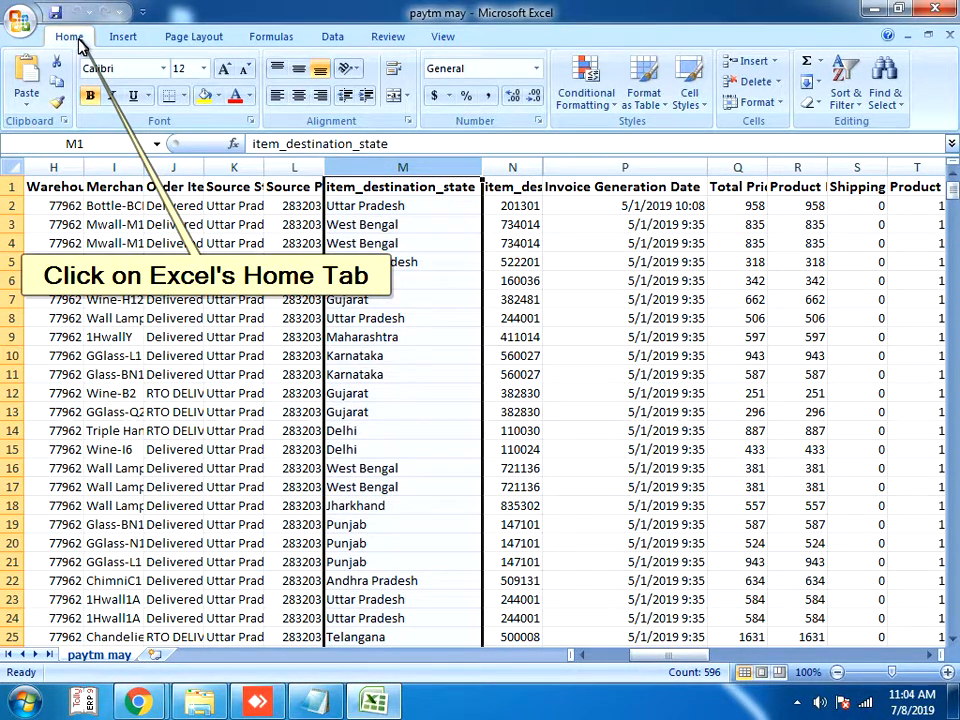
left_click(589, 112)
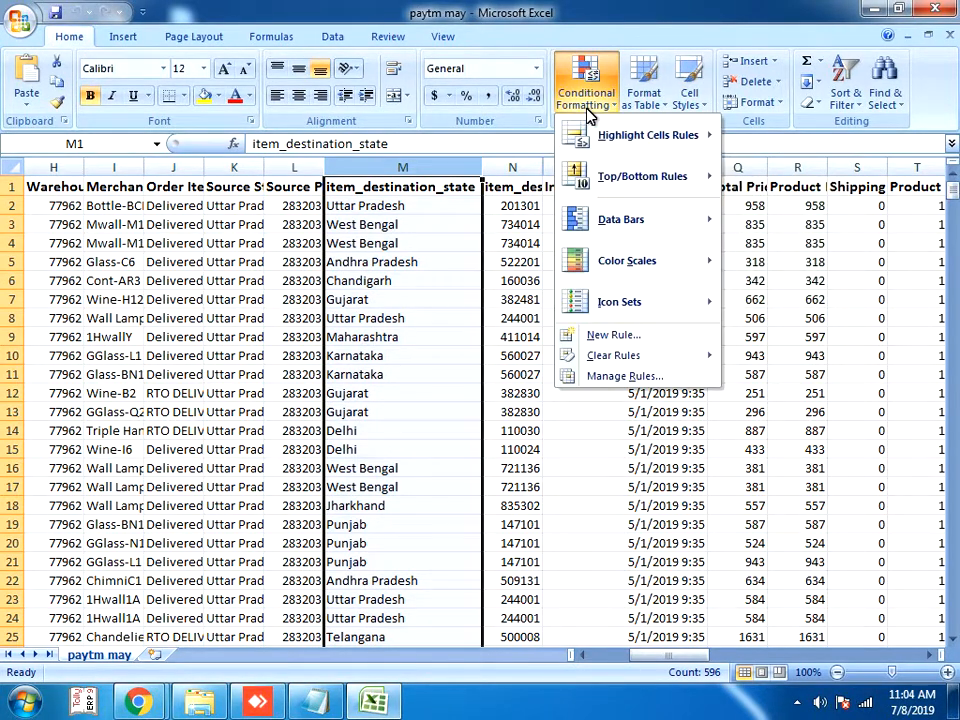
mouse_move(626, 137)
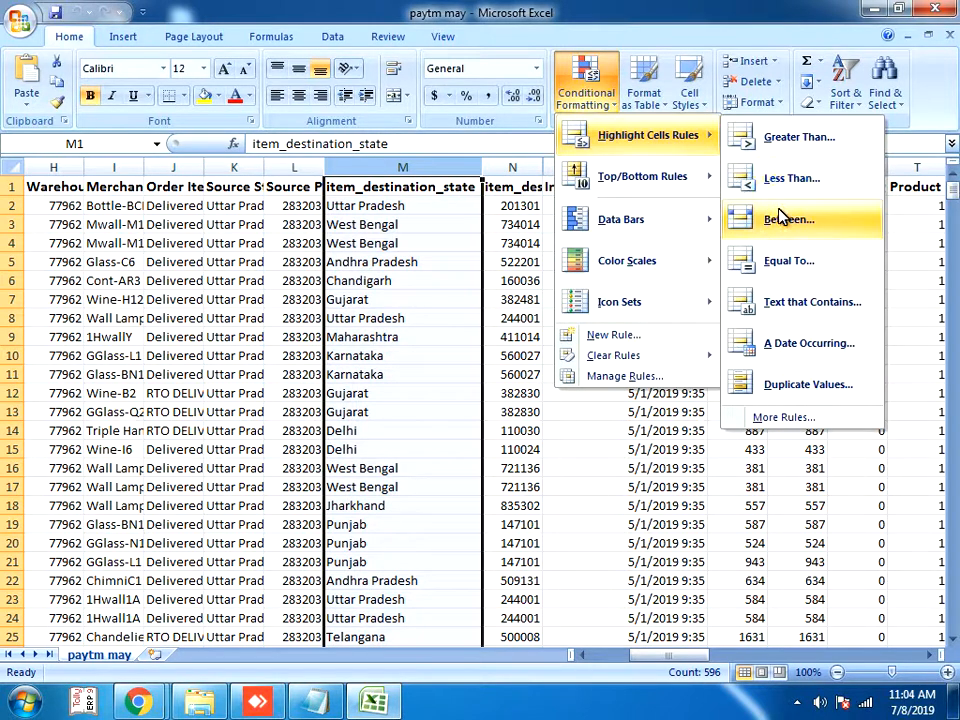
left_click(790, 388)
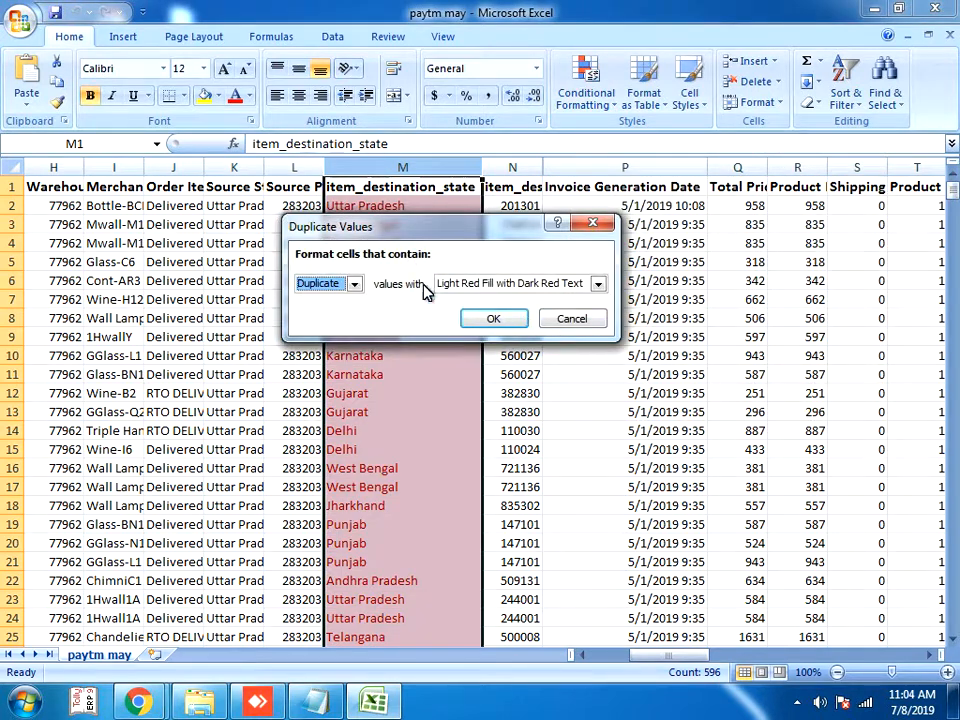
left_click(352, 284)
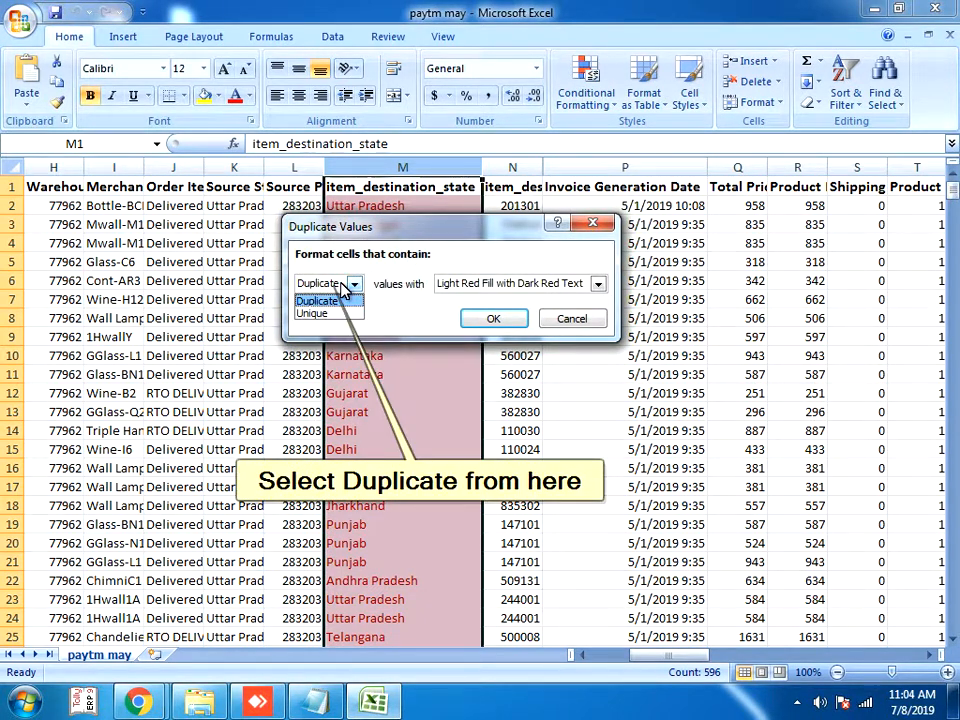
left_click(342, 286)
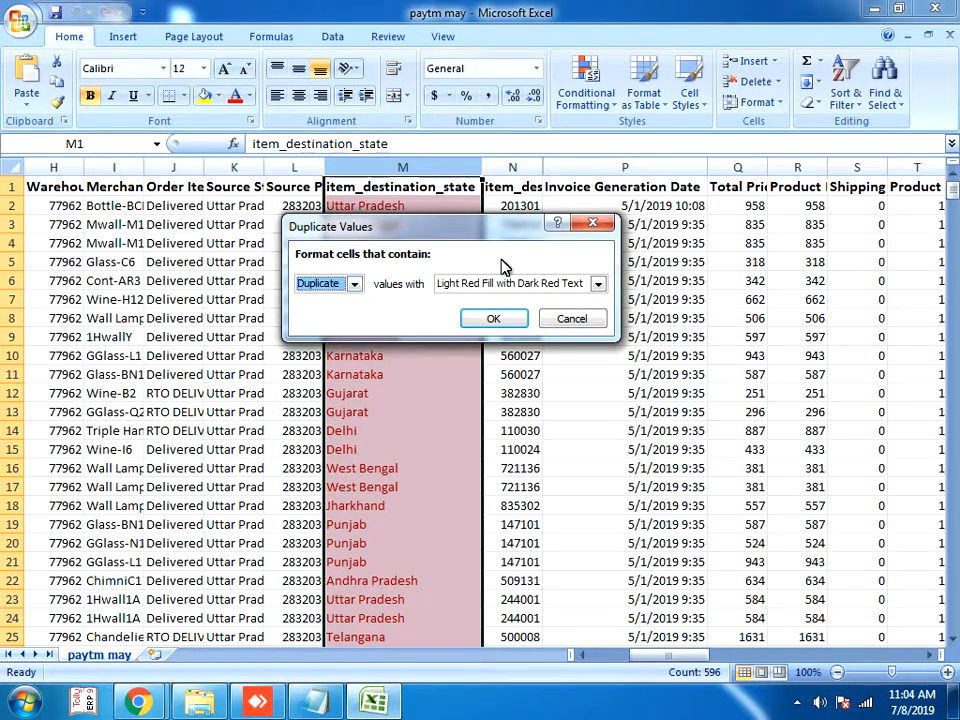
left_click(597, 284)
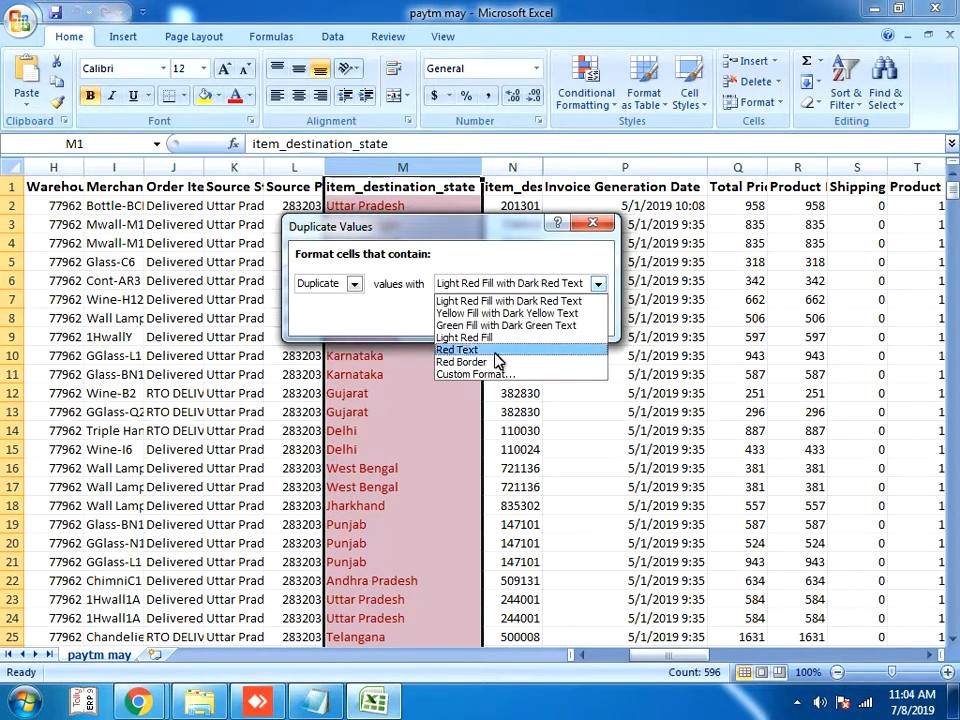
left_click(489, 302)
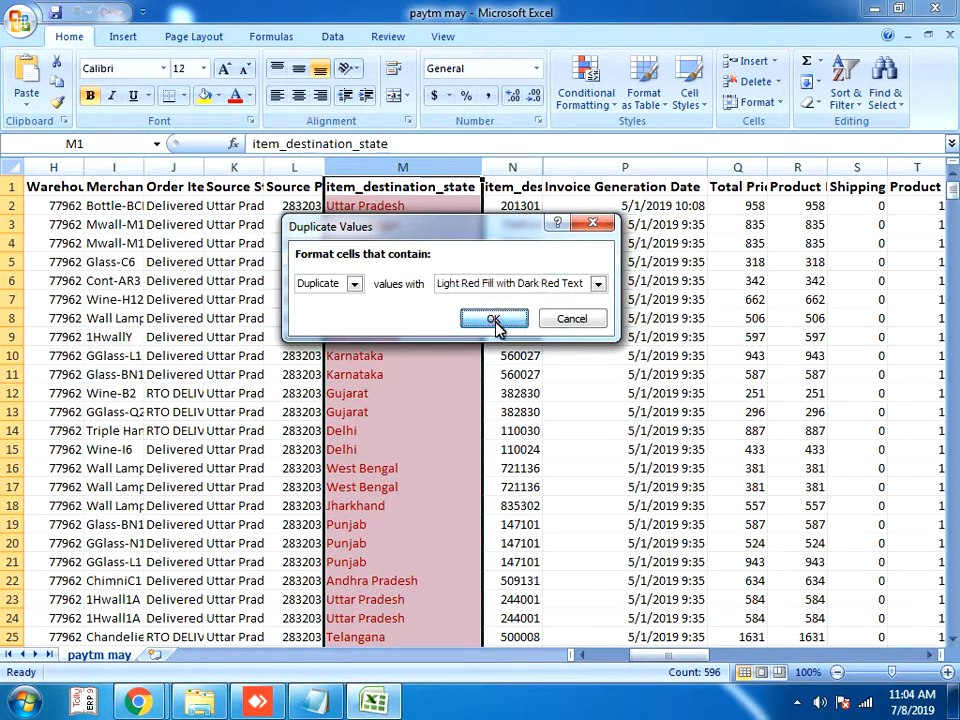
left_click(495, 320)
Look through the item_destination_state column to check which rows are highlighted as duplicates
left_click(440, 350)
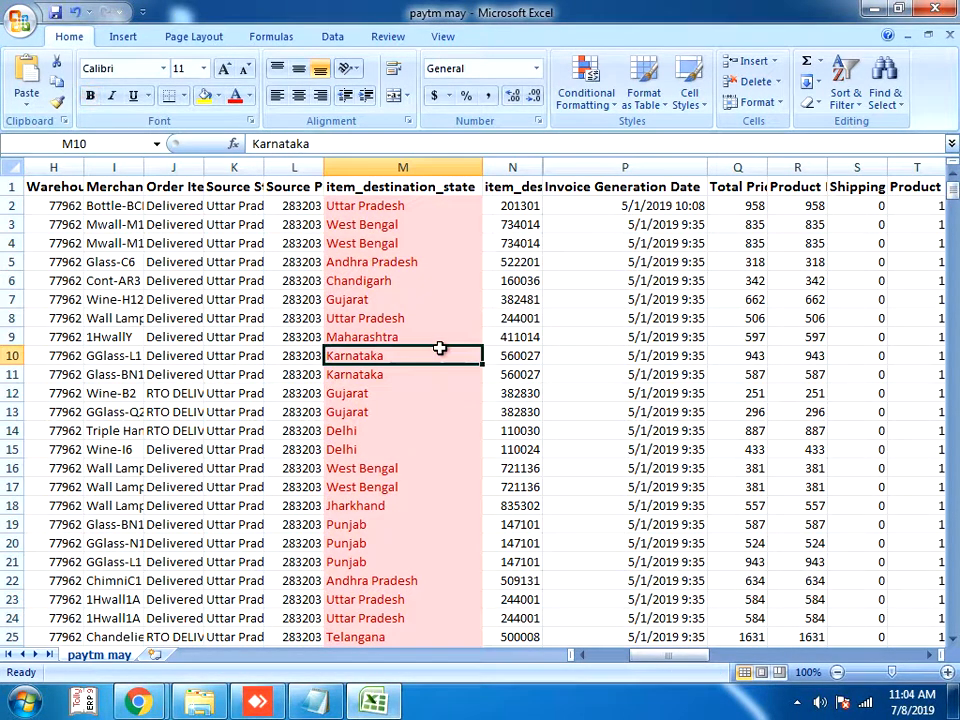
scroll(440, 348, "down", 2)
scroll(440, 348, "down", 20)
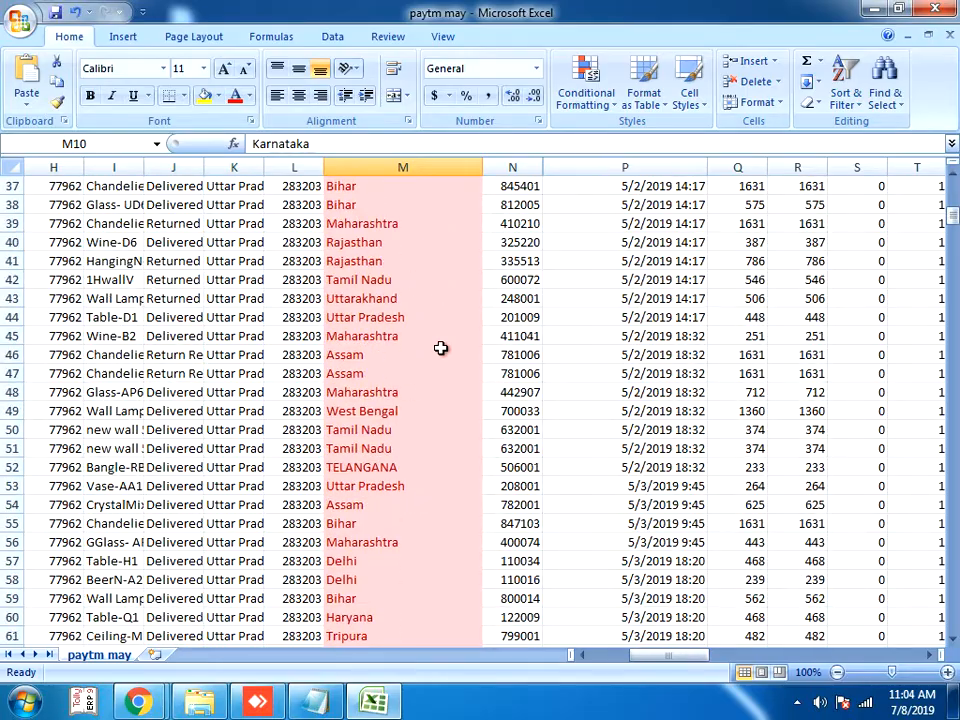
scroll(440, 348, "down", 7)
scroll(440, 348, "up", 18)
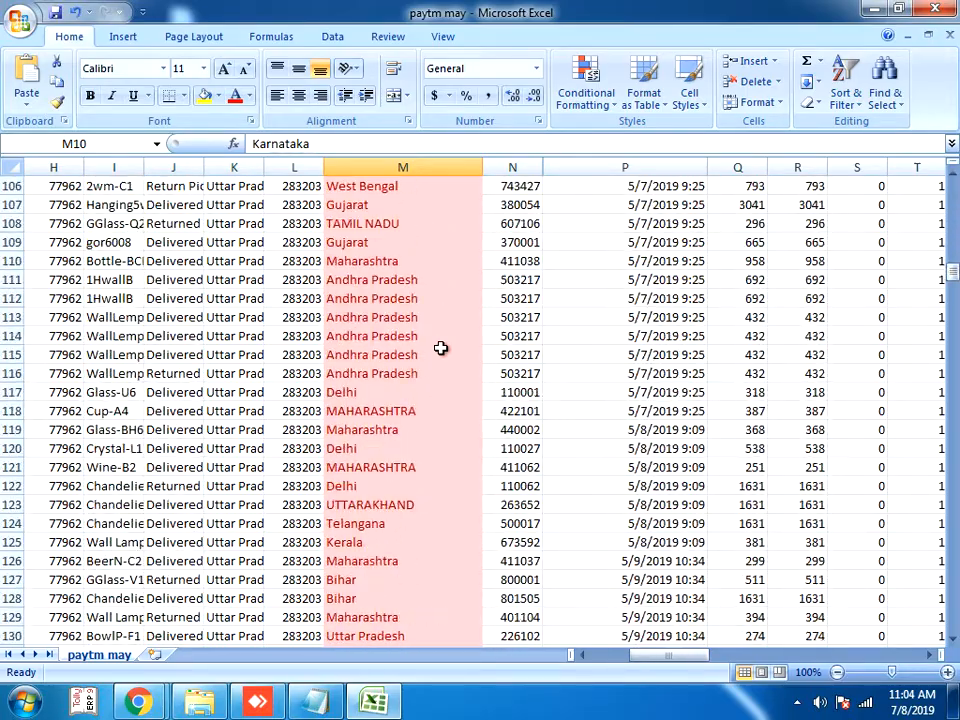
scroll(440, 348, "up", 19)
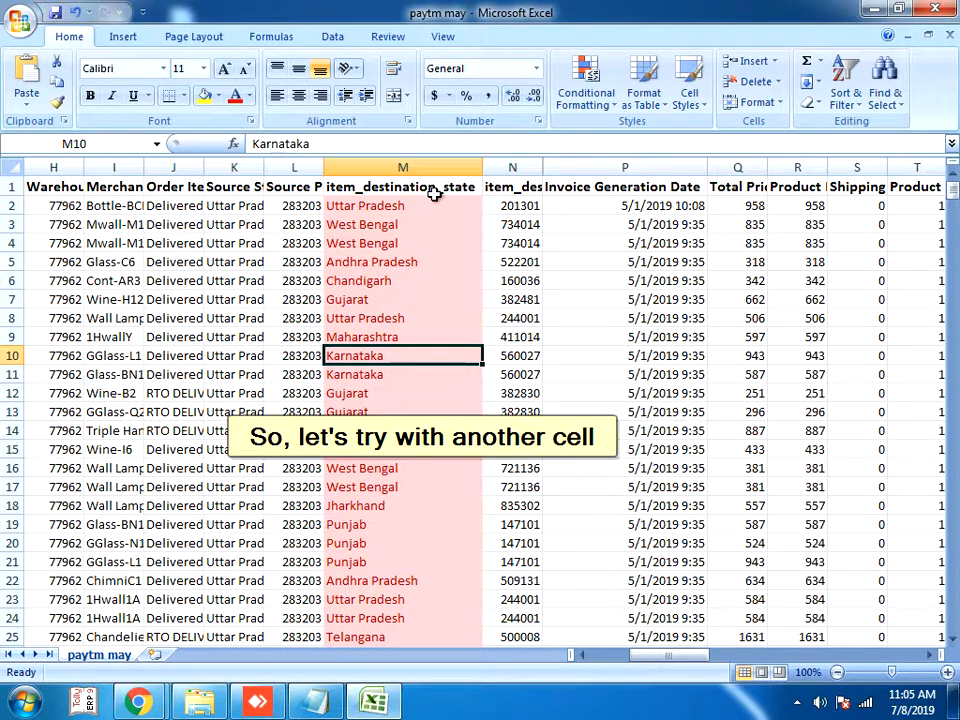
Highlight duplicate values in the item_destination_pincode column with Yellow Fill with Dark Yellow Text
left_click(514, 167)
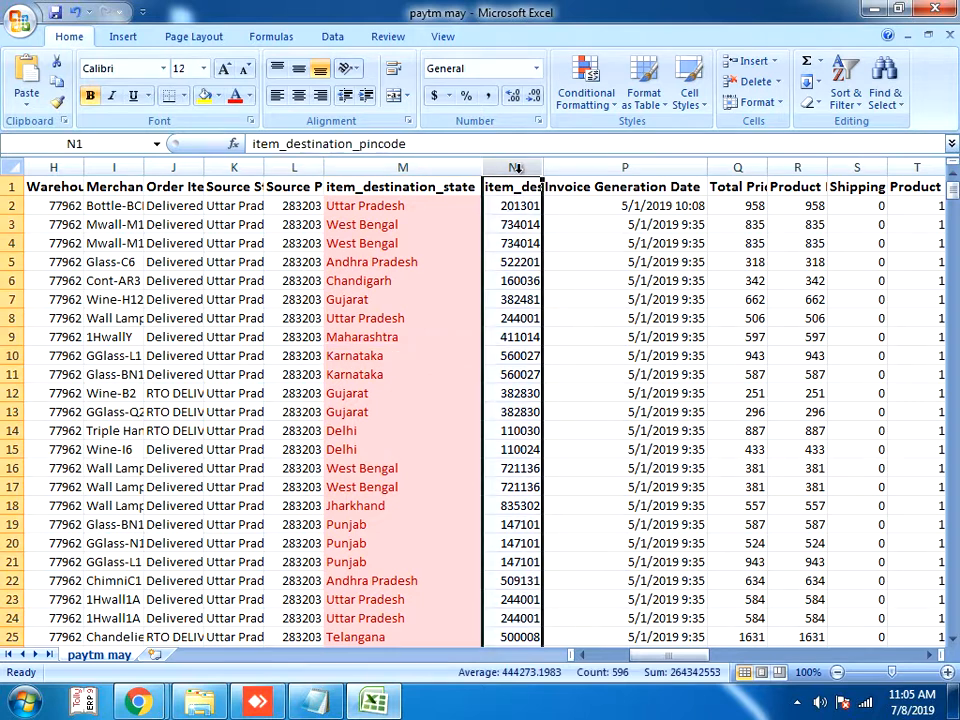
left_click(568, 99)
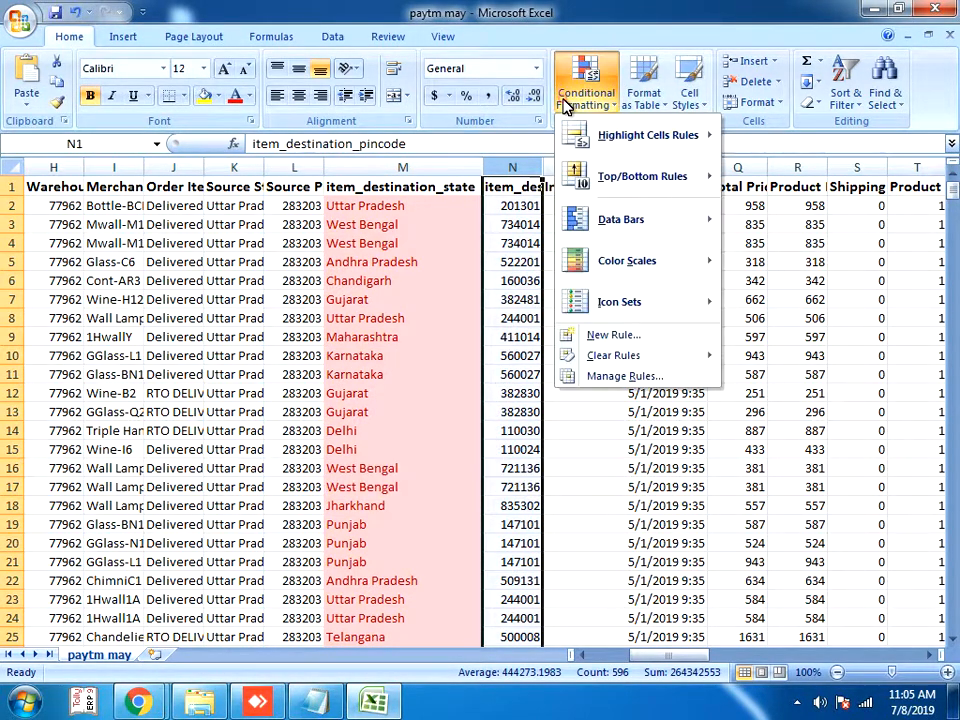
mouse_move(585, 133)
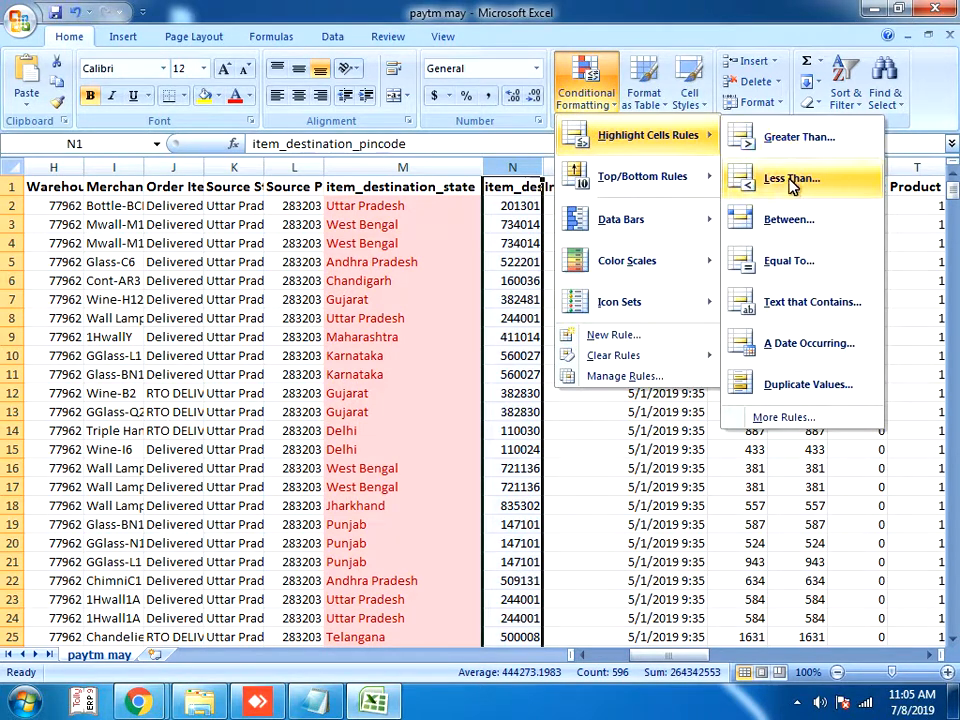
left_click(808, 384)
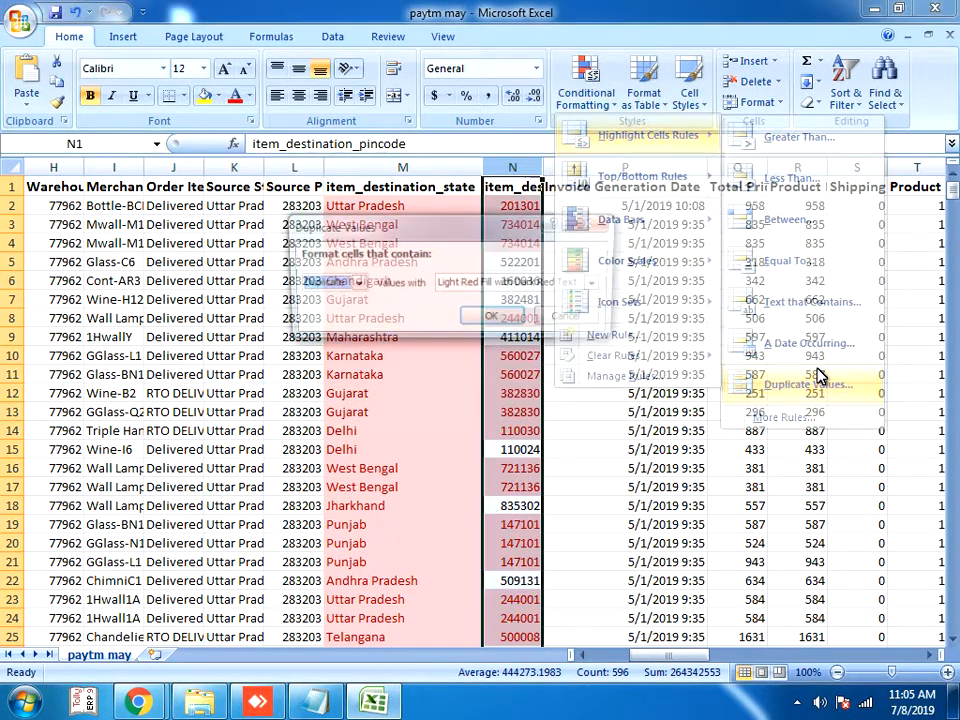
key("Tab")
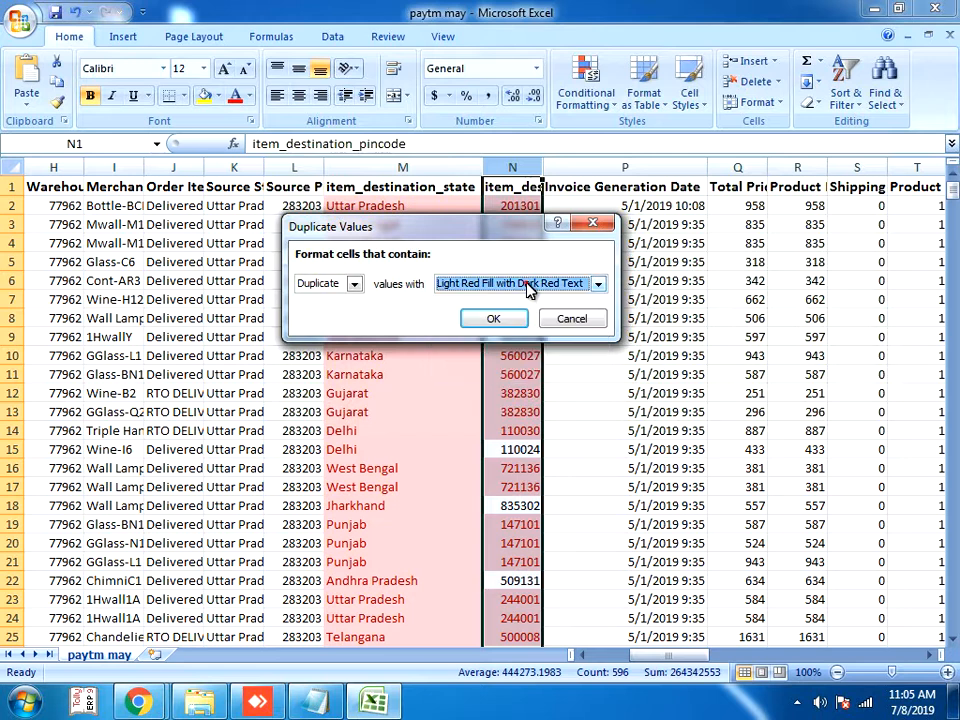
left_click(597, 283)
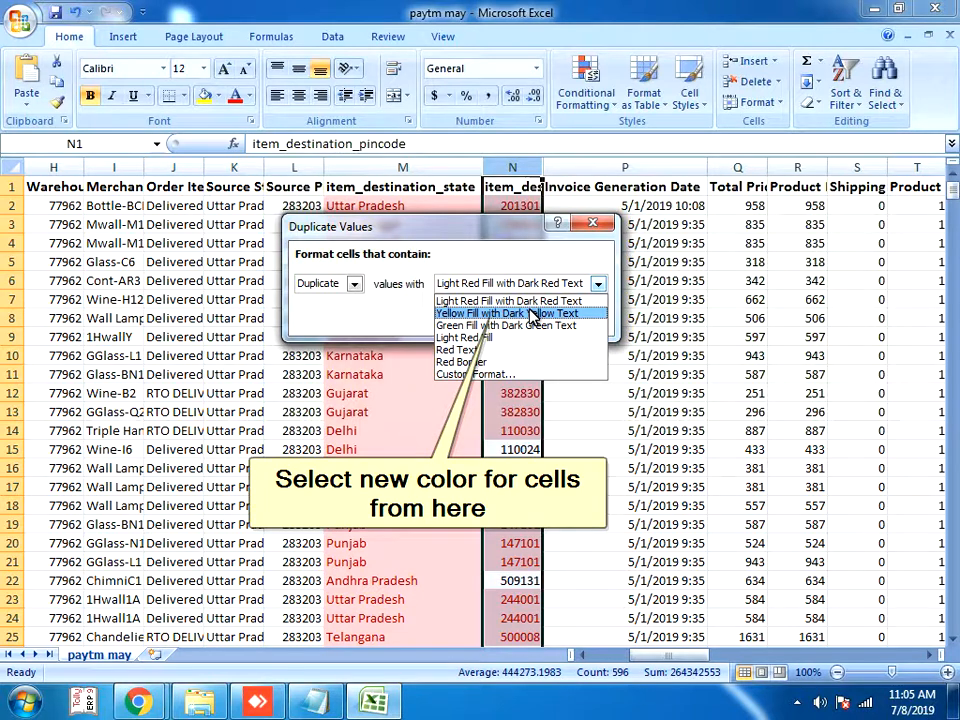
left_click(531, 313)
left_click(499, 318)
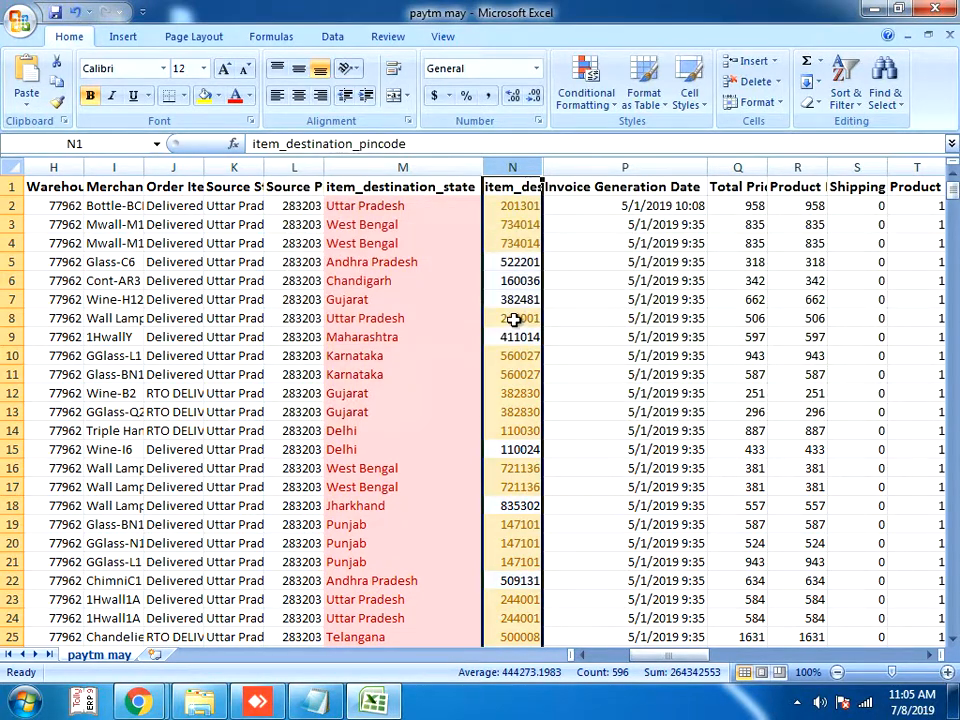
Examine the item_destination_pincode column, comparing the highlighted repeated pincodes with the unhighlighted ones
left_click(550, 315)
left_click(508, 242)
left_click(527, 226)
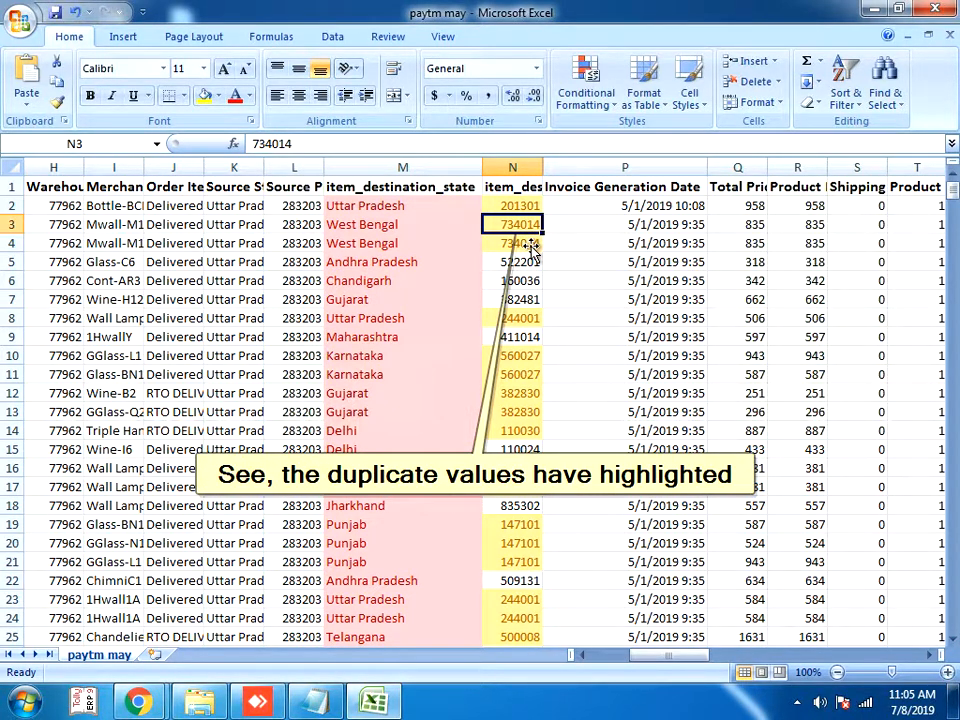
left_click(527, 359)
left_click(530, 372)
left_click(528, 392)
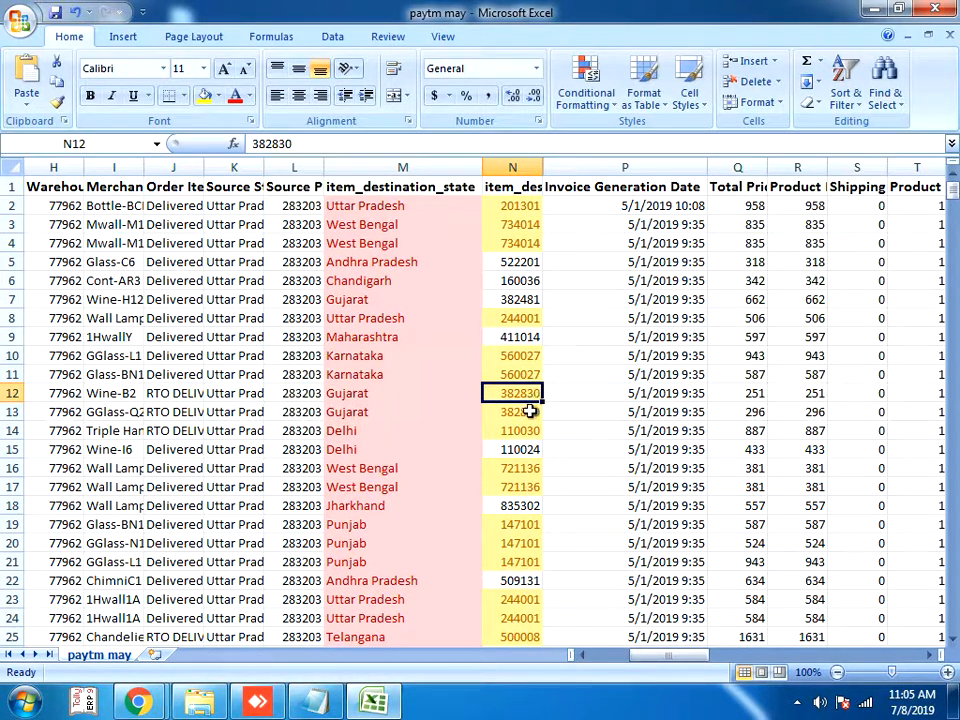
left_click(530, 410)
scroll(530, 410, "down", 2)
left_click(527, 356)
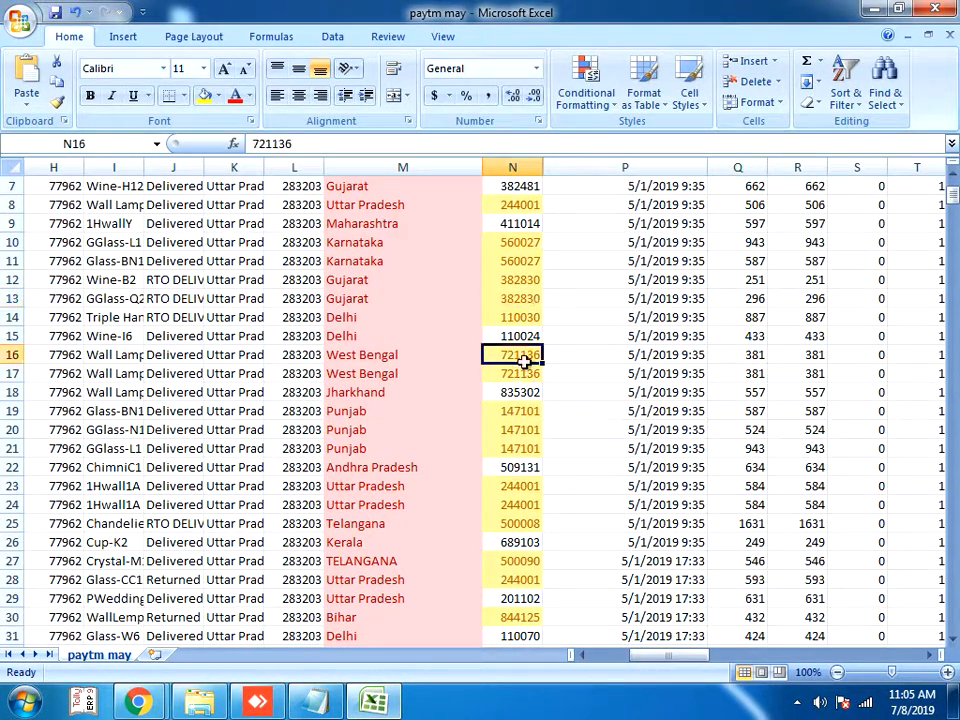
left_click(529, 375)
left_click(529, 412)
left_click(529, 430)
left_click(527, 448)
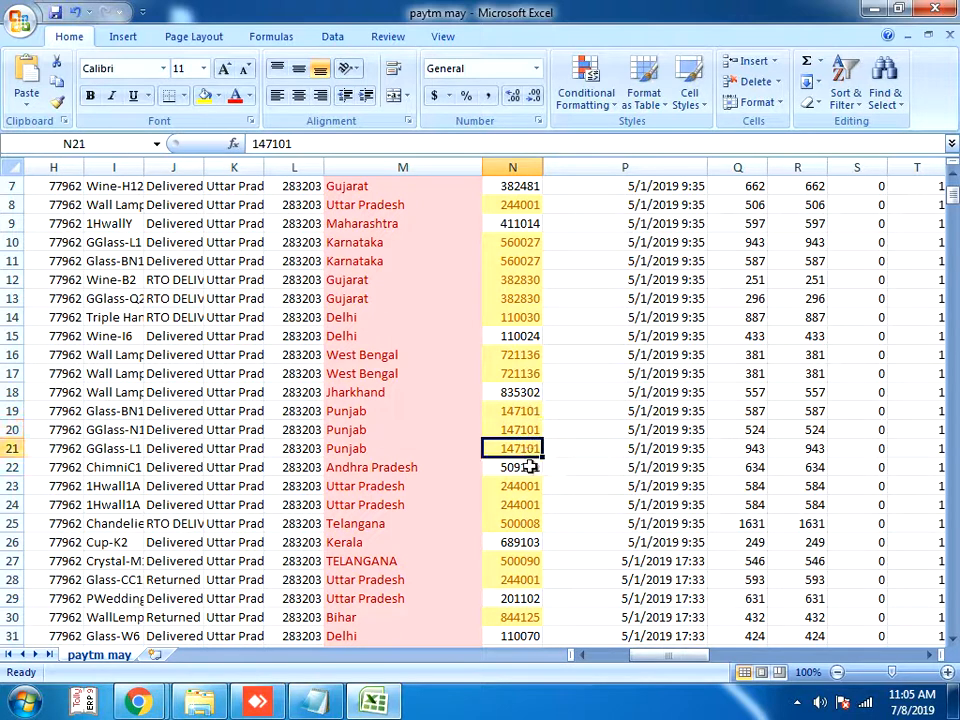
left_click(528, 486)
left_click(528, 505)
scroll(536, 467, "up", 2)
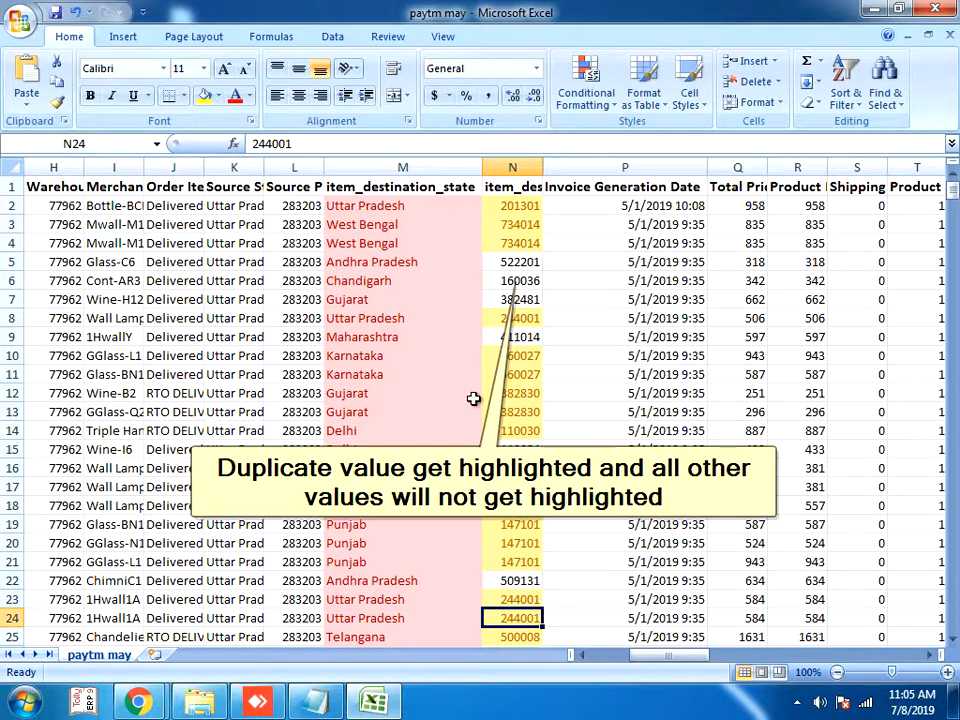
left_click(518, 393)
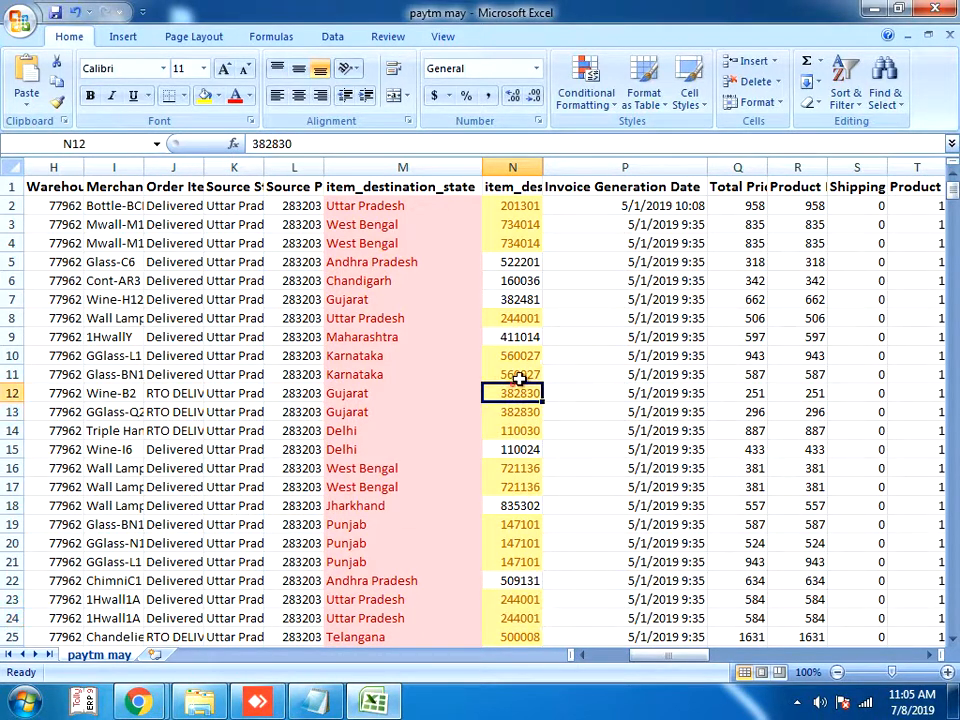
Mark duplicate values in the Total Price column with Red Text using a conditional formatting rule
left_click(750, 167)
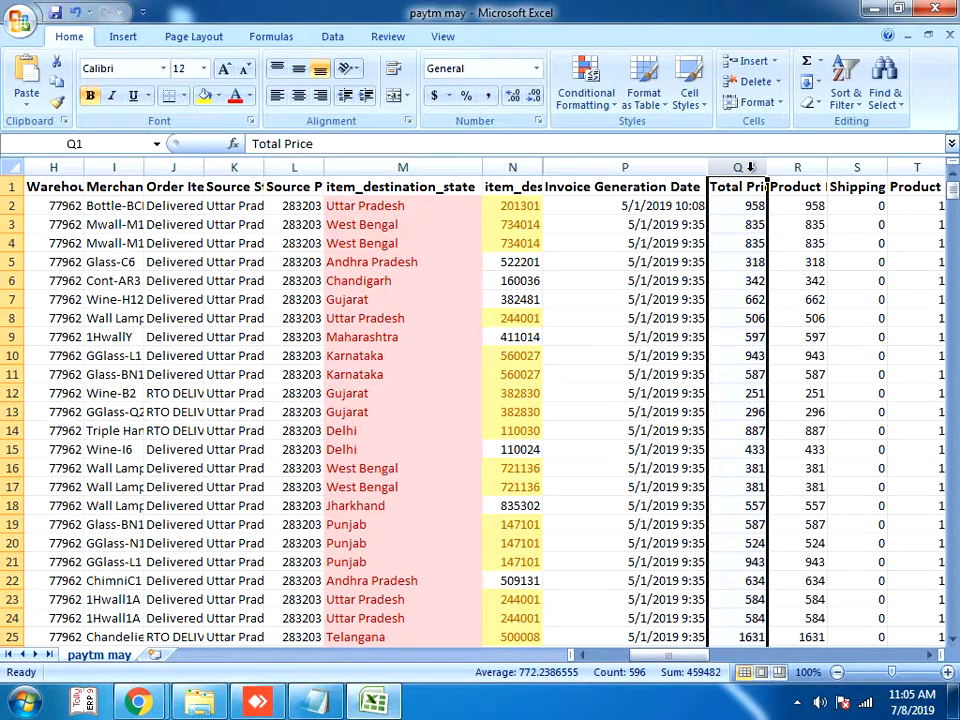
left_click(586, 88)
mouse_move(710, 135)
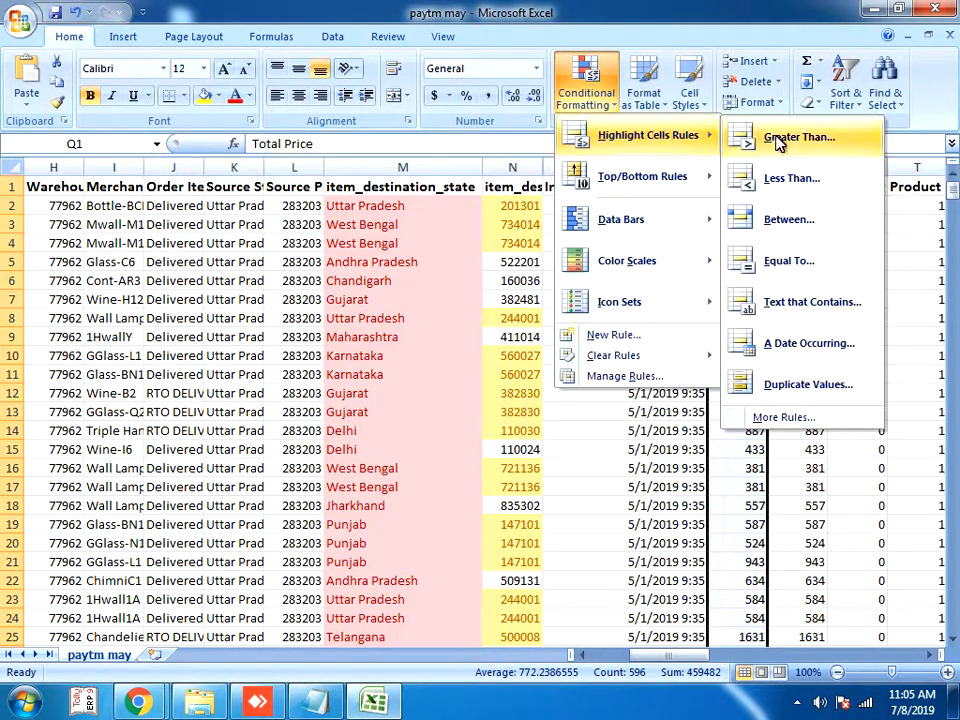
left_click(797, 386)
left_click(562, 285)
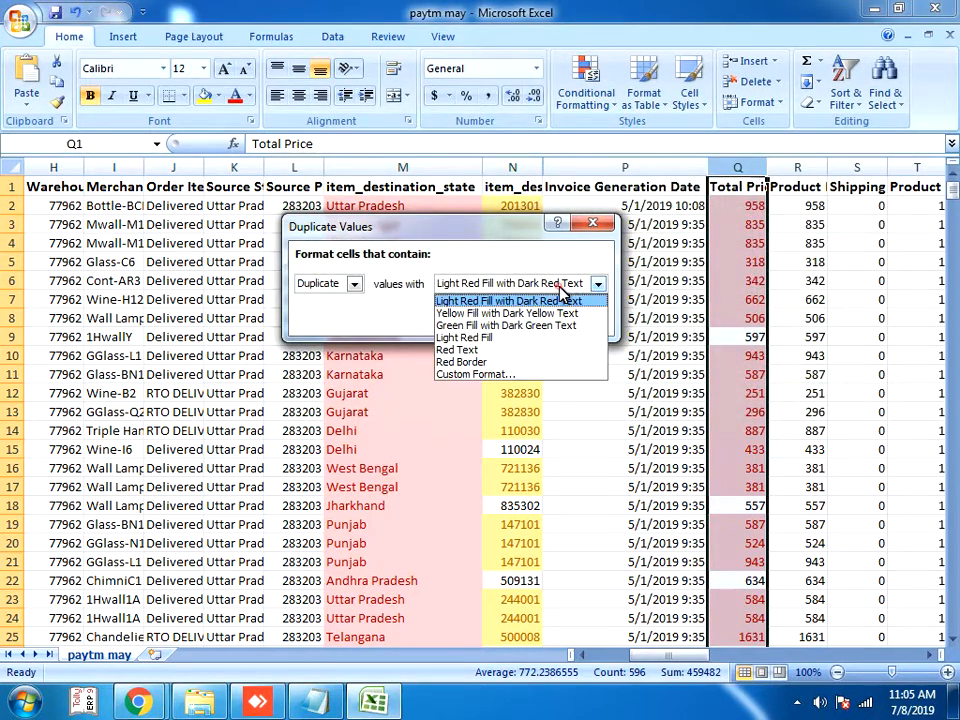
left_click(538, 350)
left_click(496, 319)
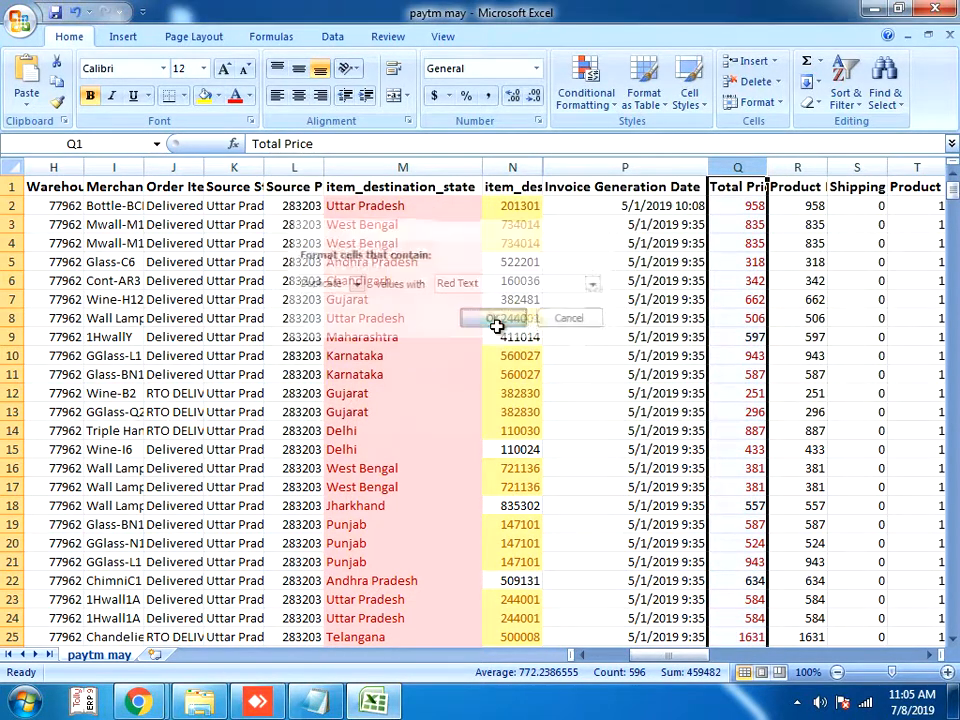
left_click(740, 374)
left_click(731, 337)
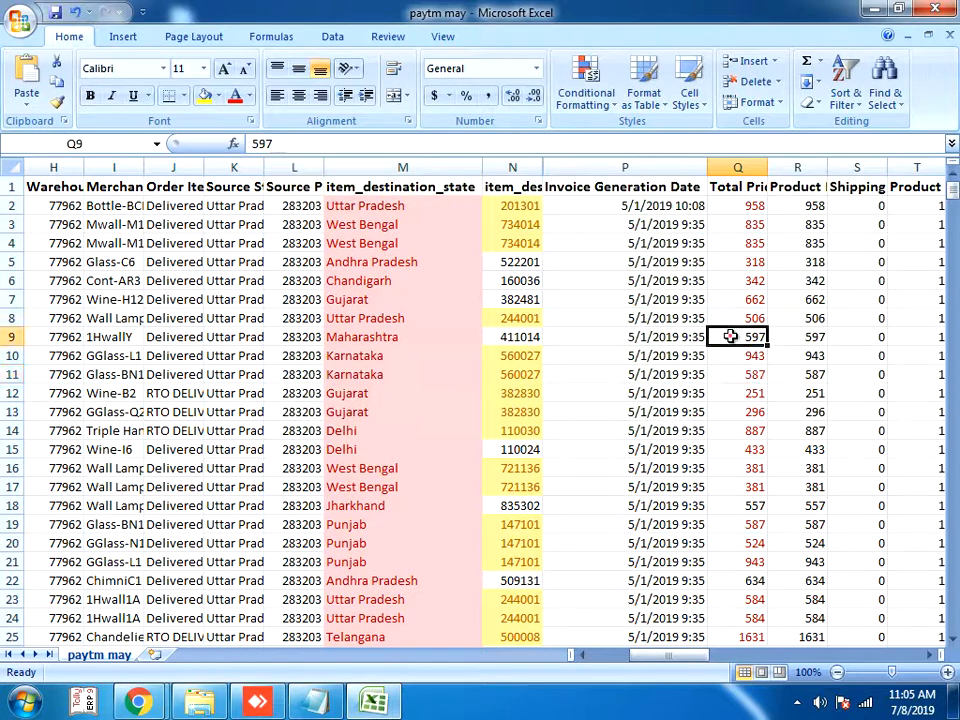
left_click(530, 337)
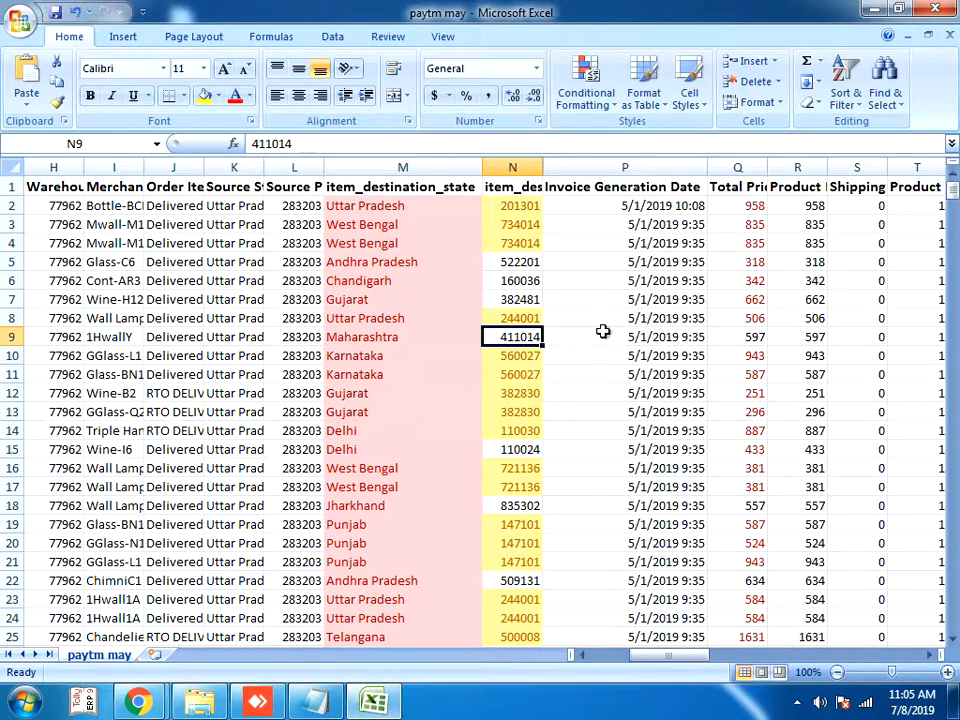
Highlight duplicate values in the Merchant SKU column with Green Fill with Dark Green Text
left_click(132, 187)
left_click(127, 166)
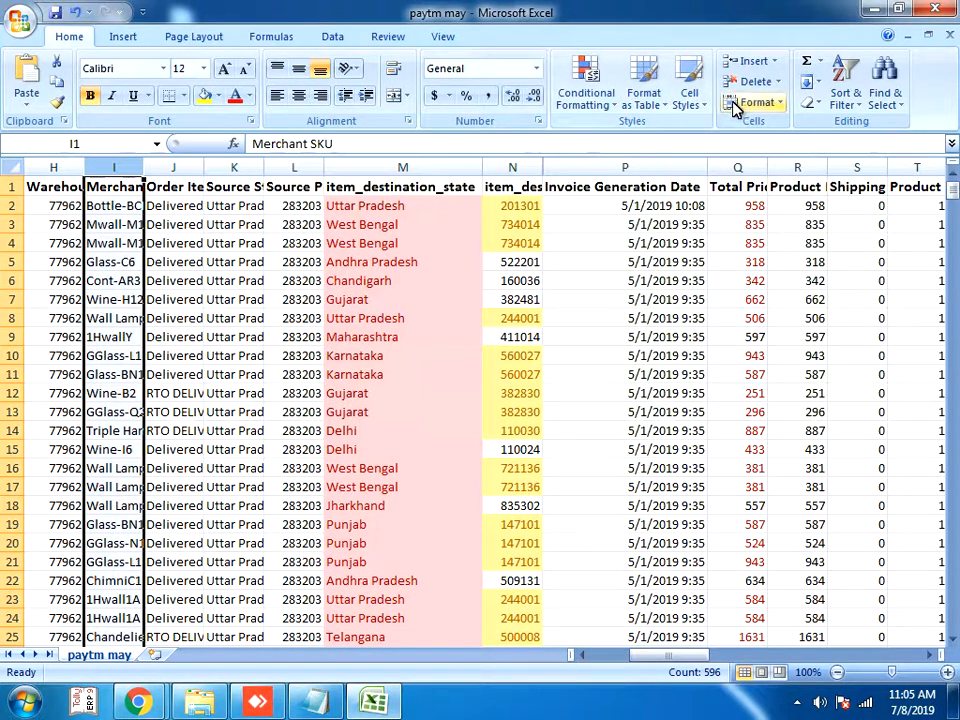
left_click(586, 90)
mouse_move(650, 134)
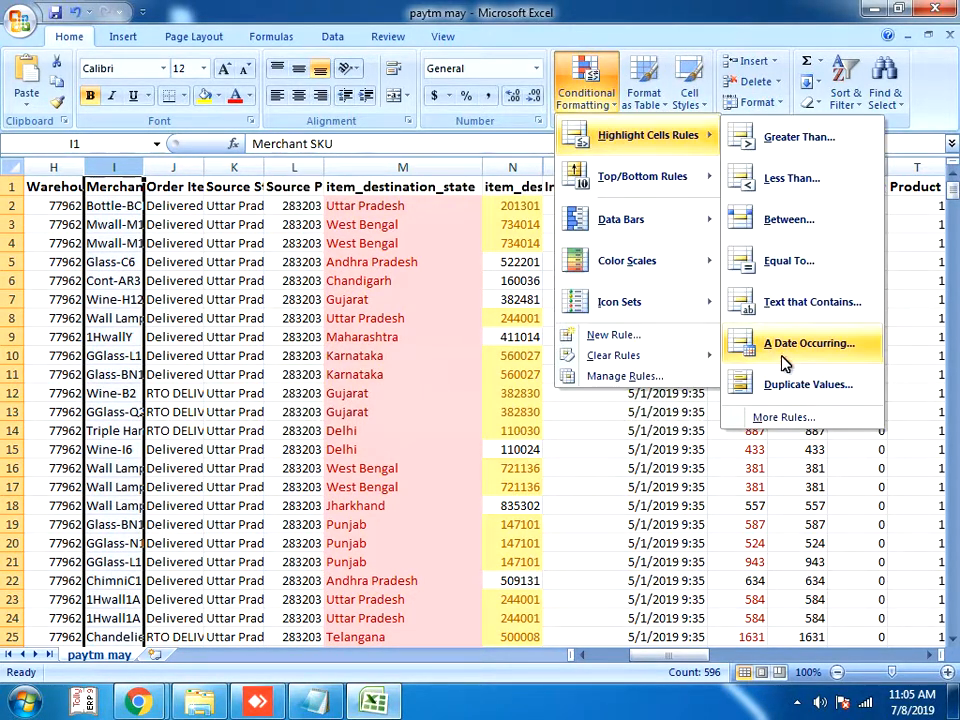
left_click(785, 384)
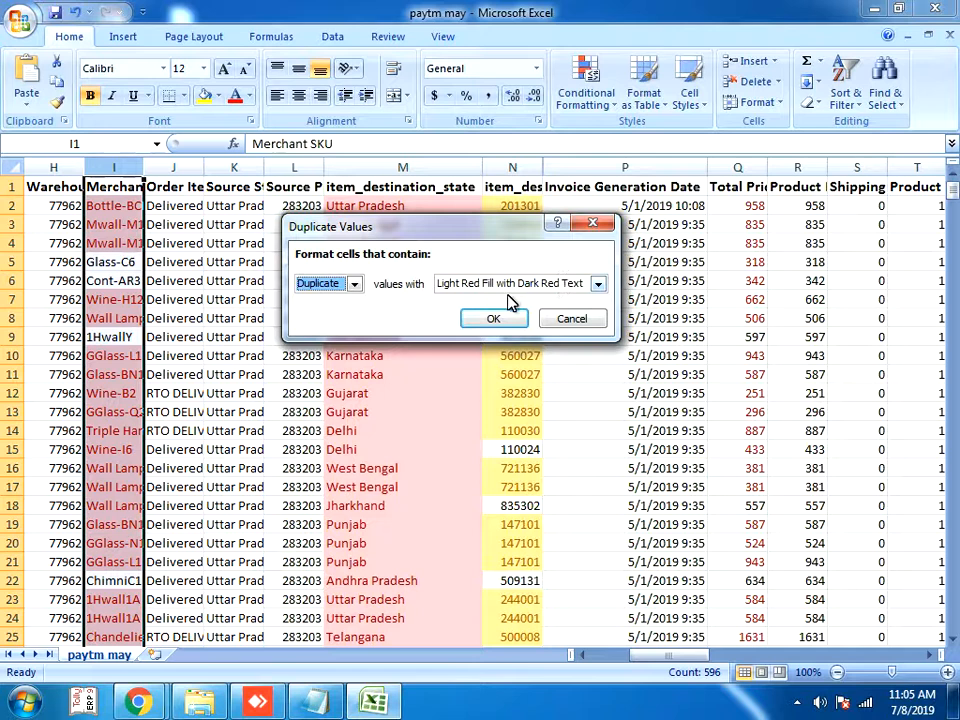
left_click(597, 283)
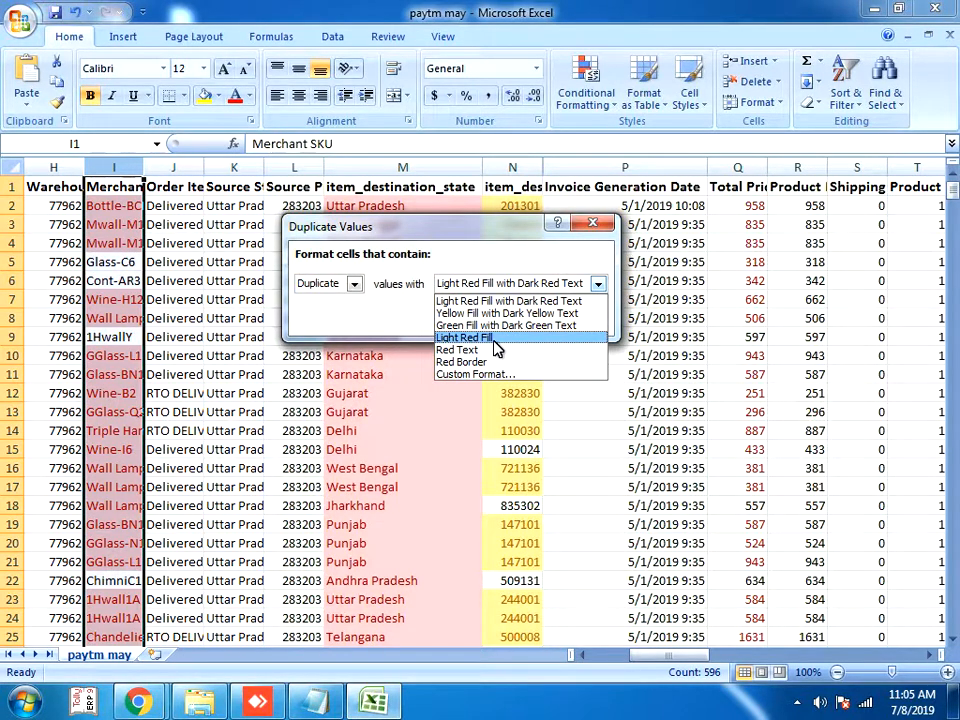
left_click(495, 361)
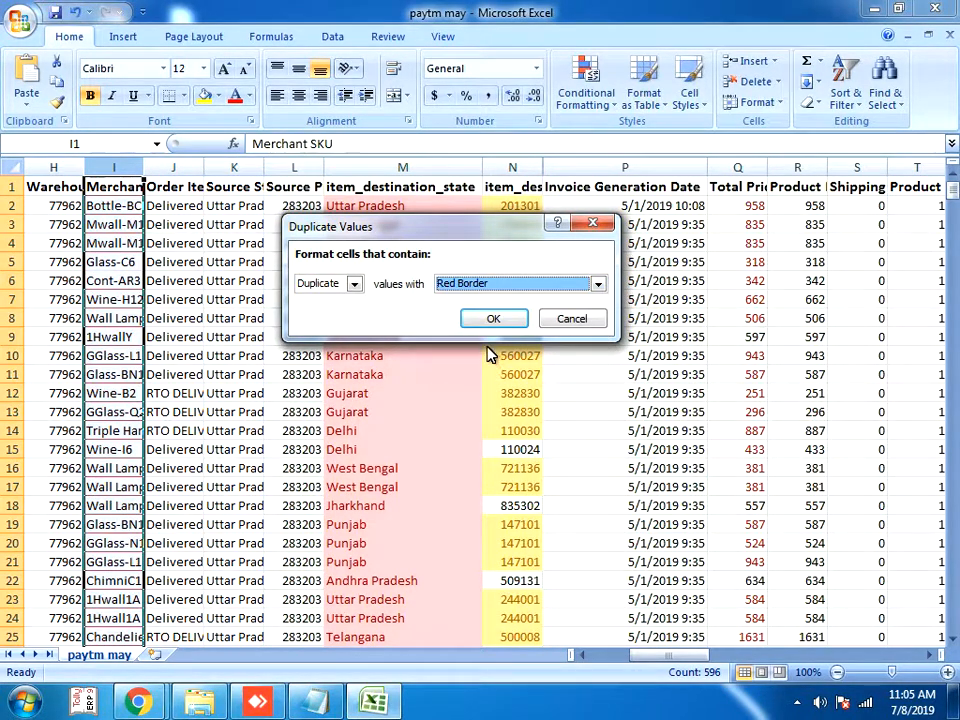
left_click(500, 287)
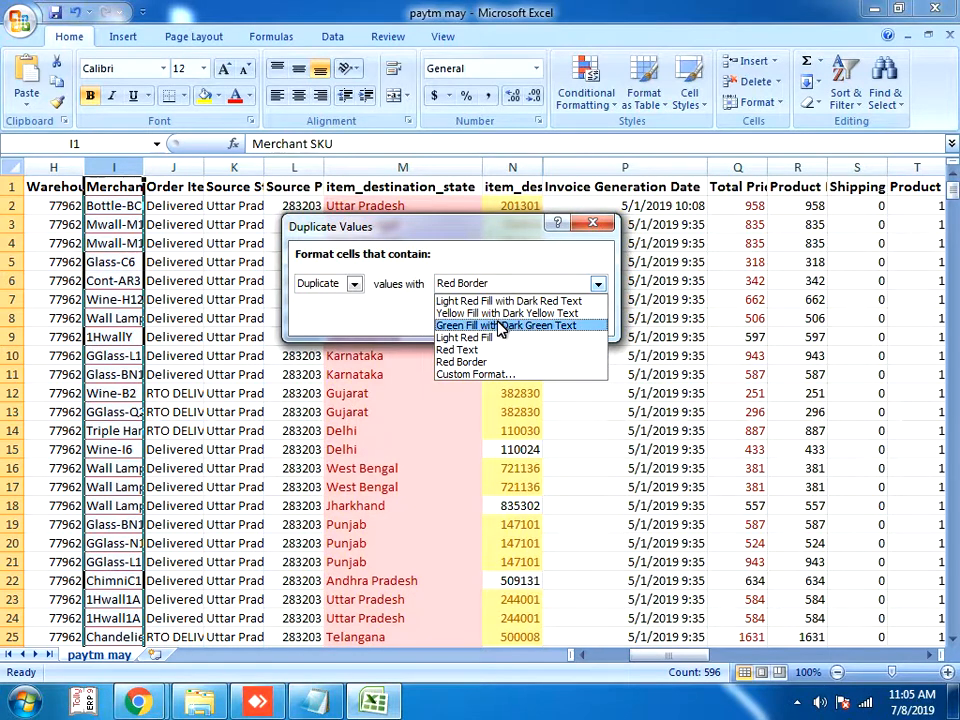
left_click(500, 326)
left_click(497, 319)
left_click(305, 337)
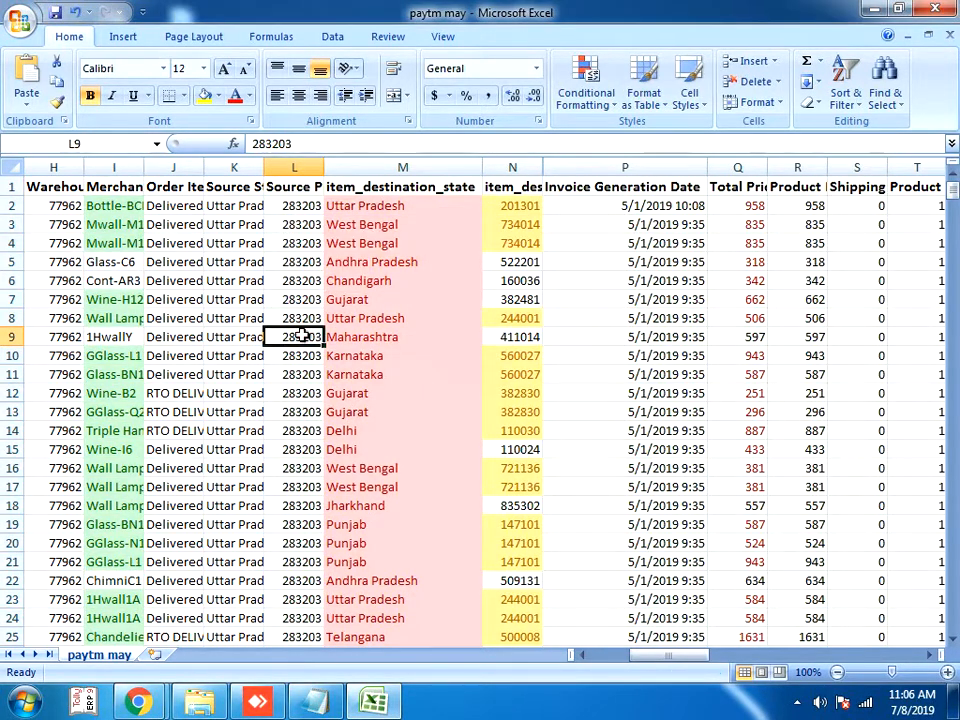
Widen the Merchant SKU column to fit its contents and check the repeated SKUs in rows 3 and 4
left_click(130, 225)
double_click(138, 177)
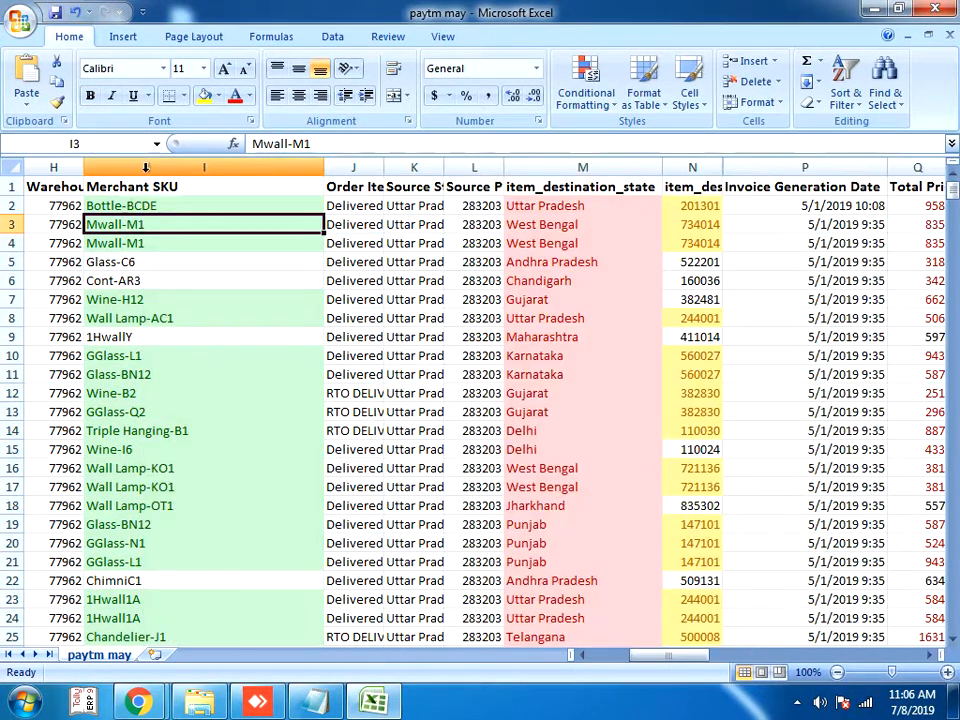
left_click(171, 243)
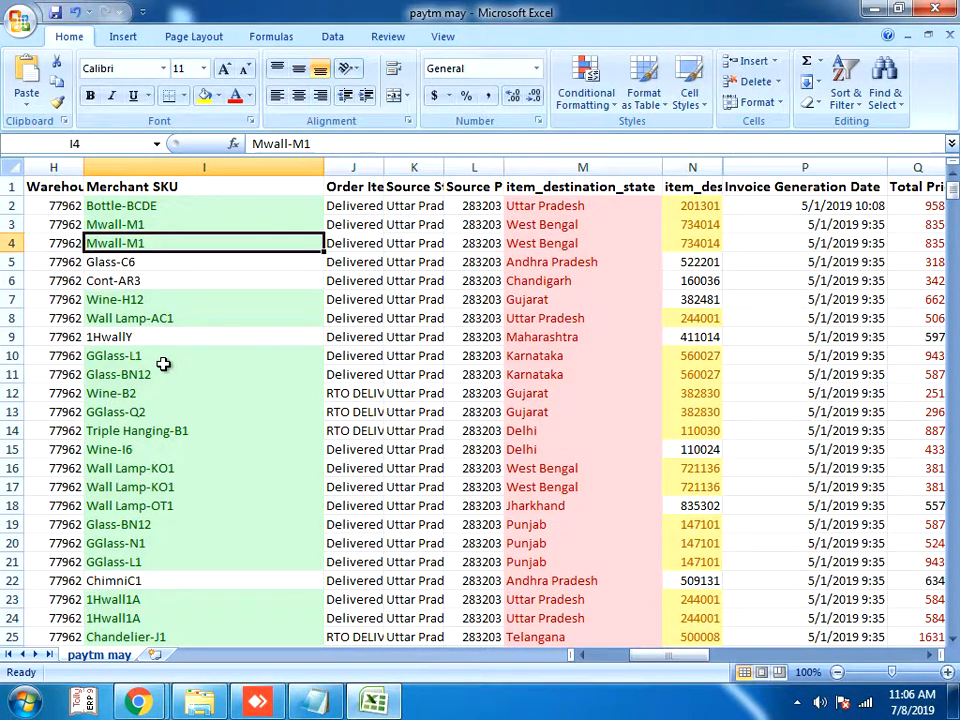
left_click(189, 226)
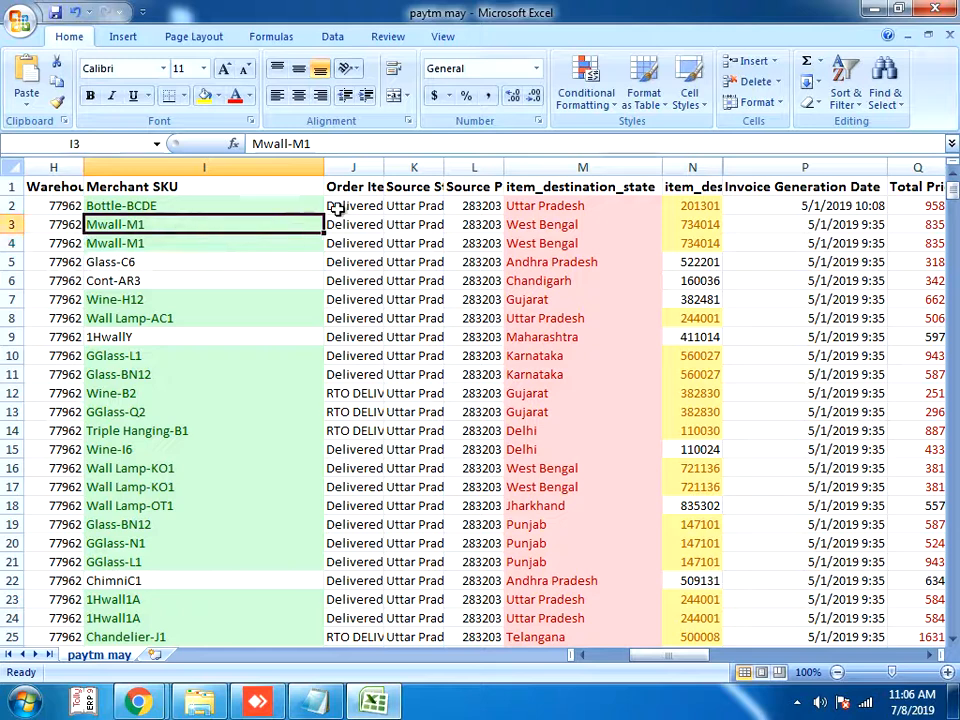
left_click(540, 205)
left_click(532, 280)
left_click(592, 104)
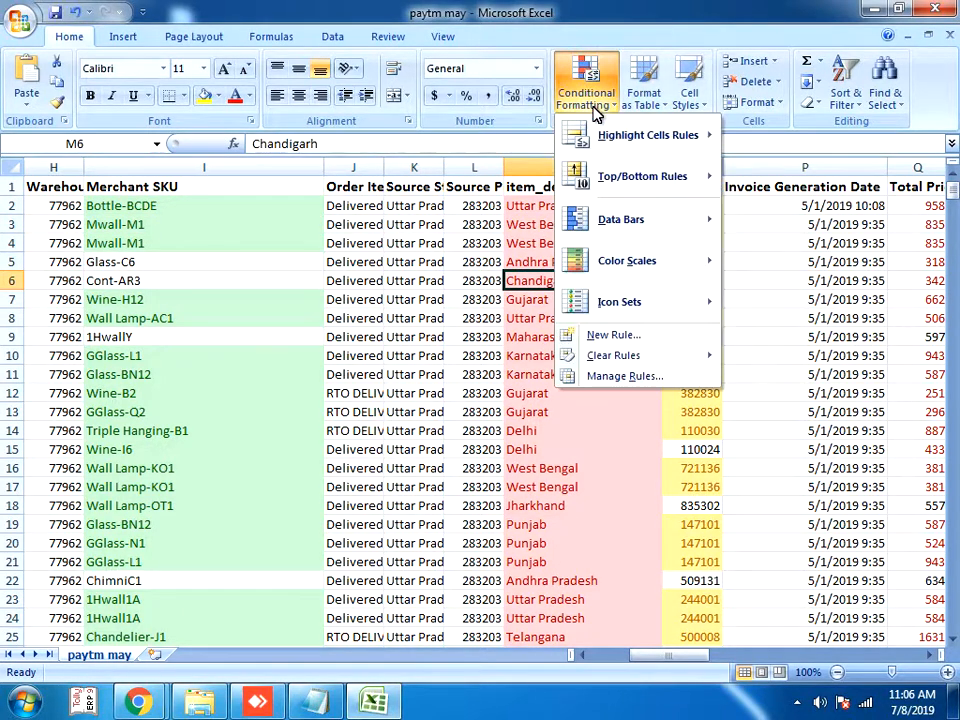
mouse_move(692, 133)
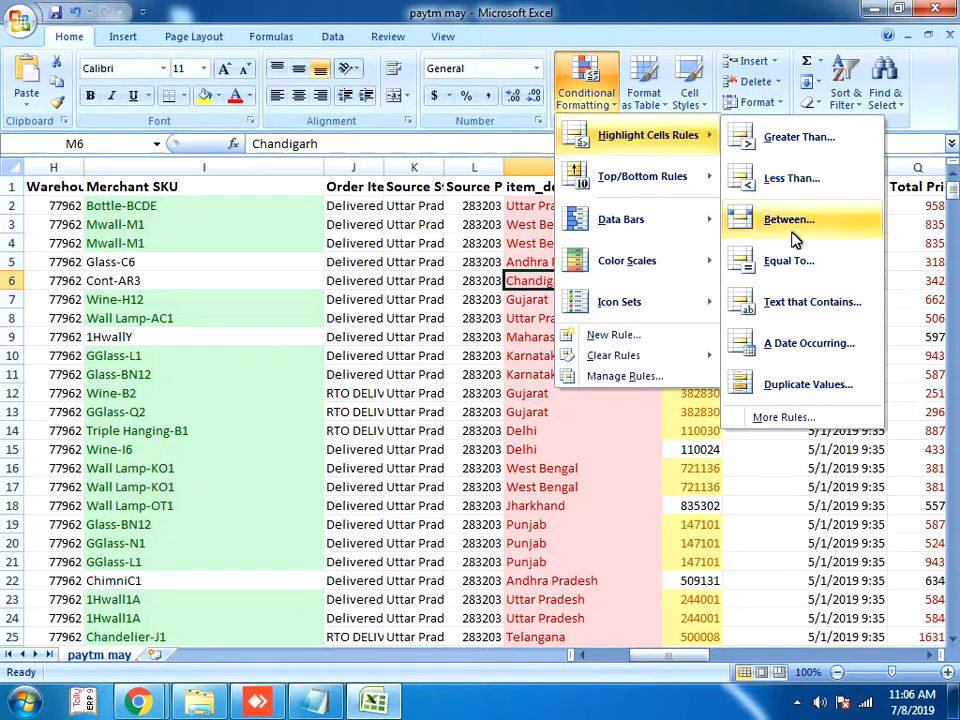
left_click(805, 318)
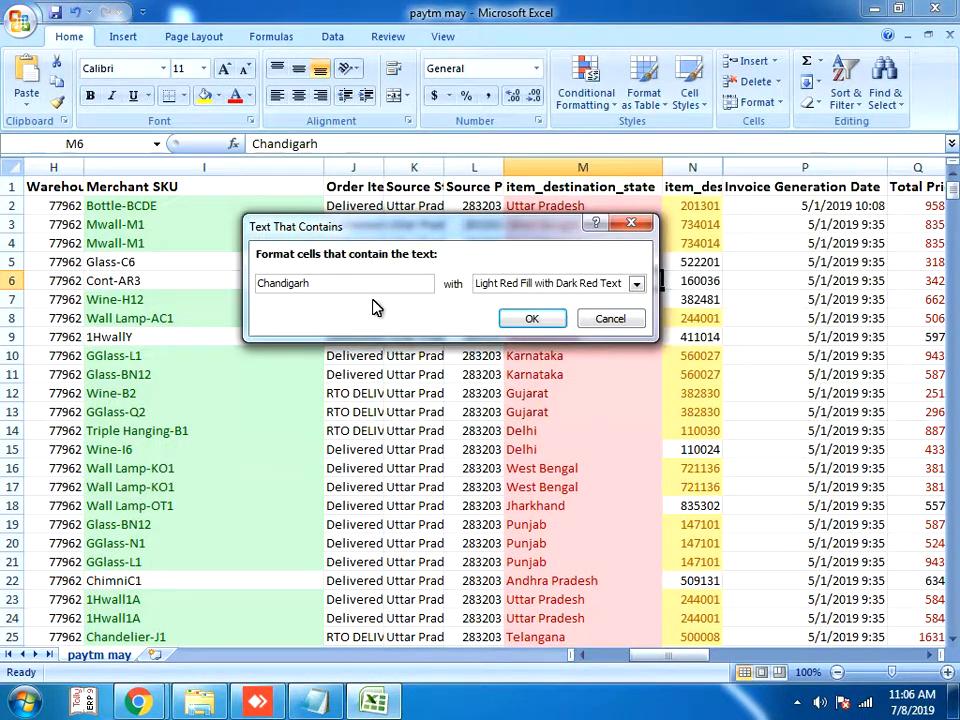
left_click(535, 286)
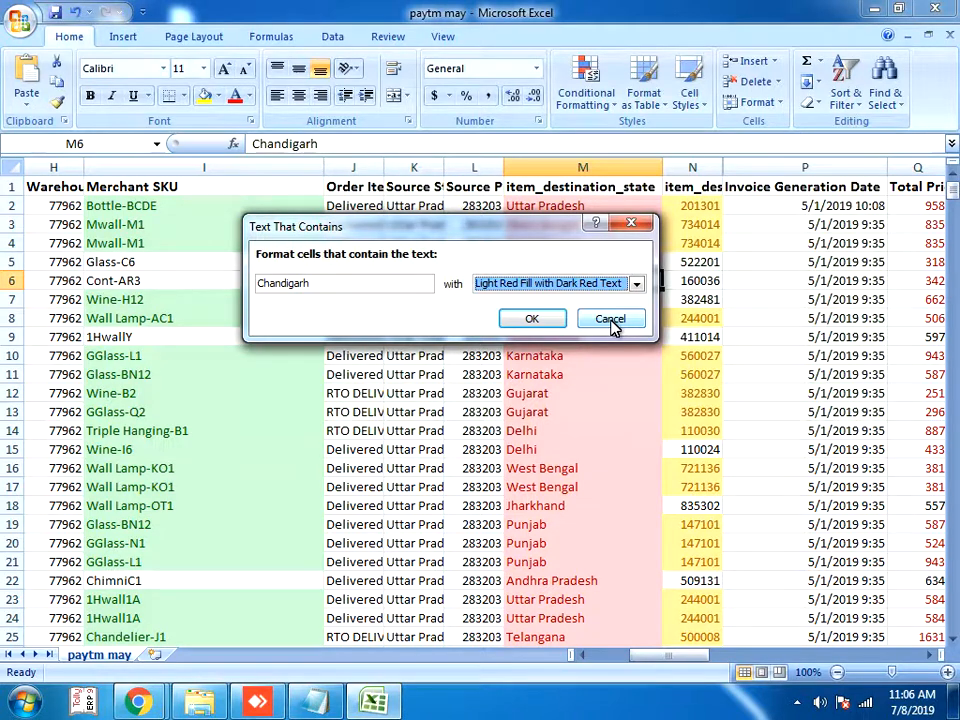
left_click(610, 320)
left_click(368, 258)
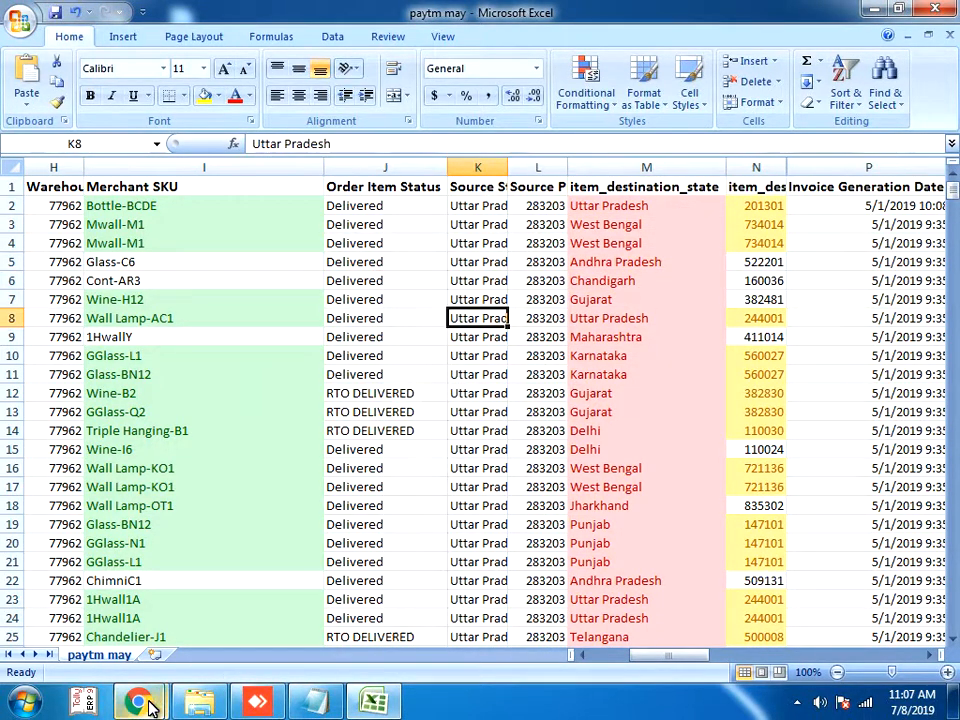
Switch to the incognito Chrome window, search Google for Excel4Tally.com and open the Excel to Tally Converter site
left_click(149, 705)
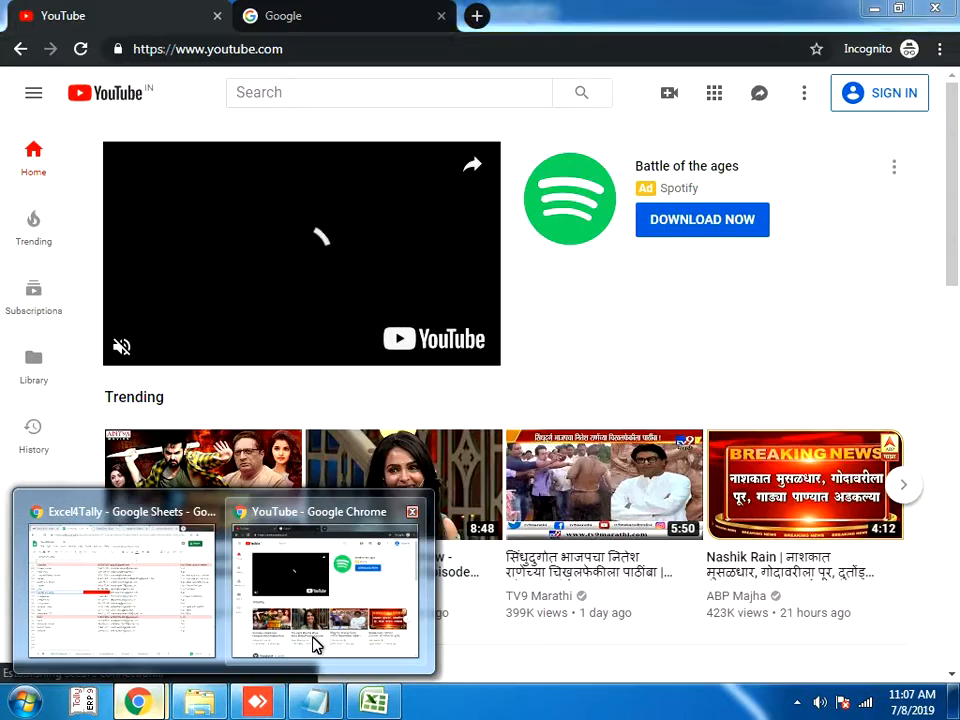
left_click(315, 643)
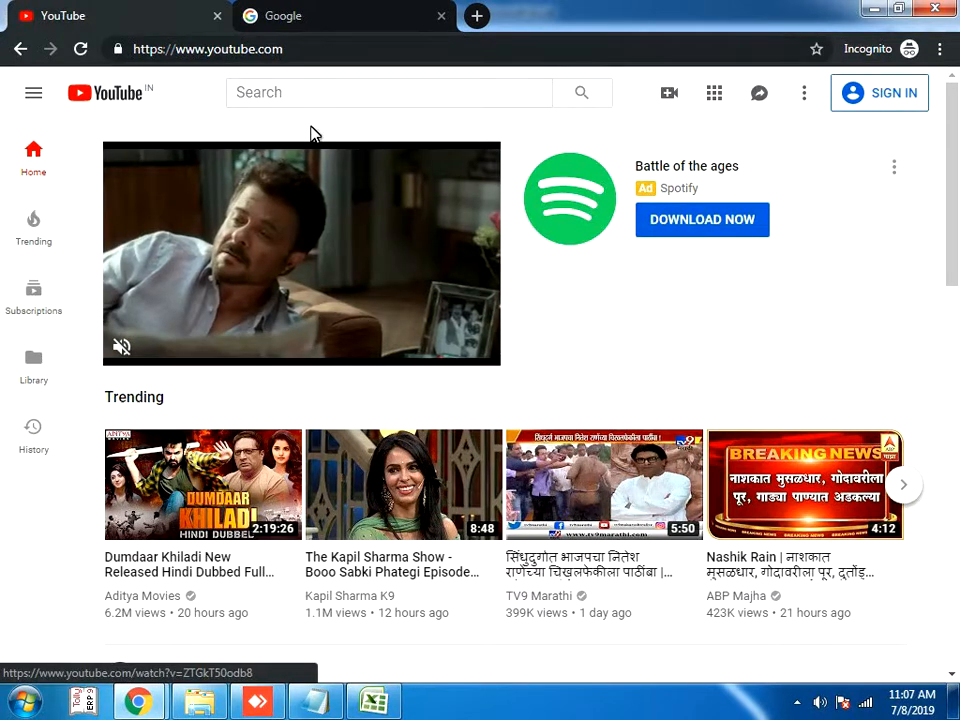
left_click(313, 15)
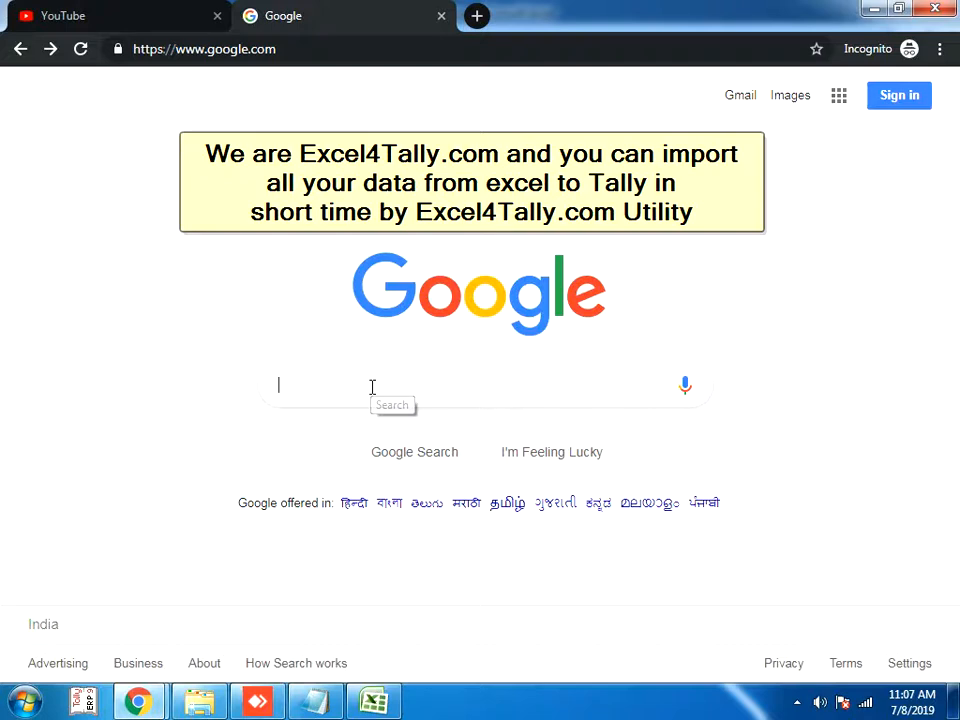
type("Excel")
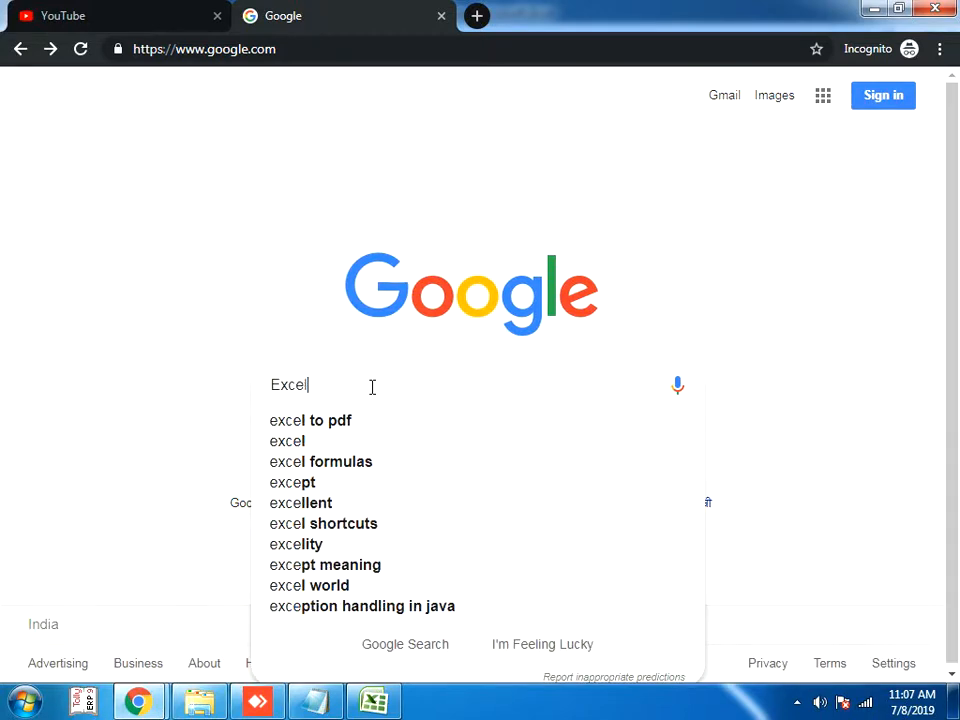
type("4Tal")
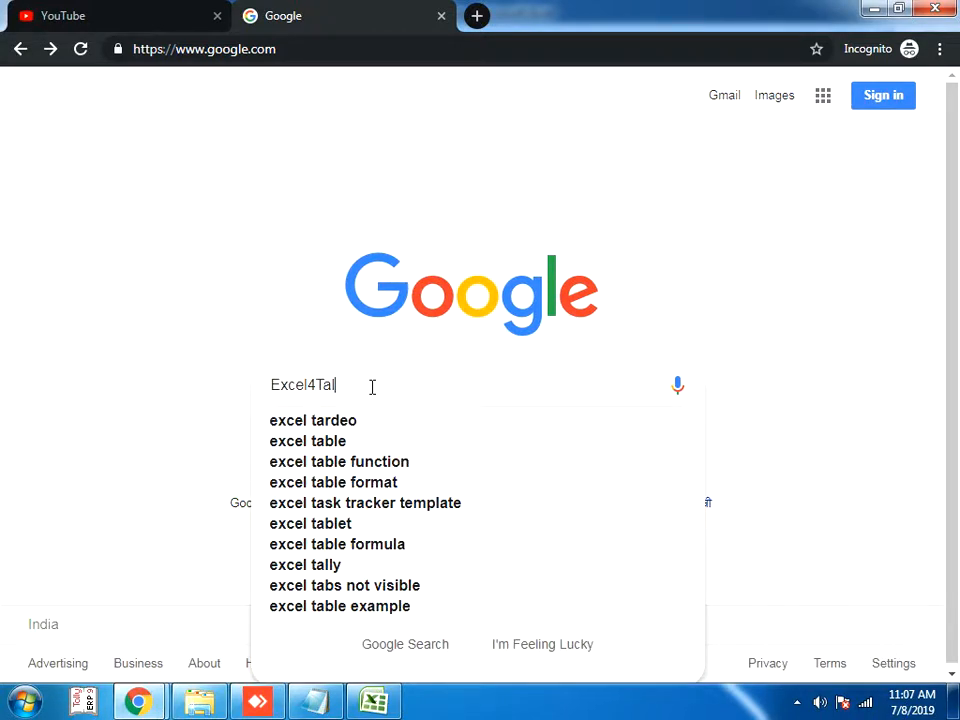
type("ly.com")
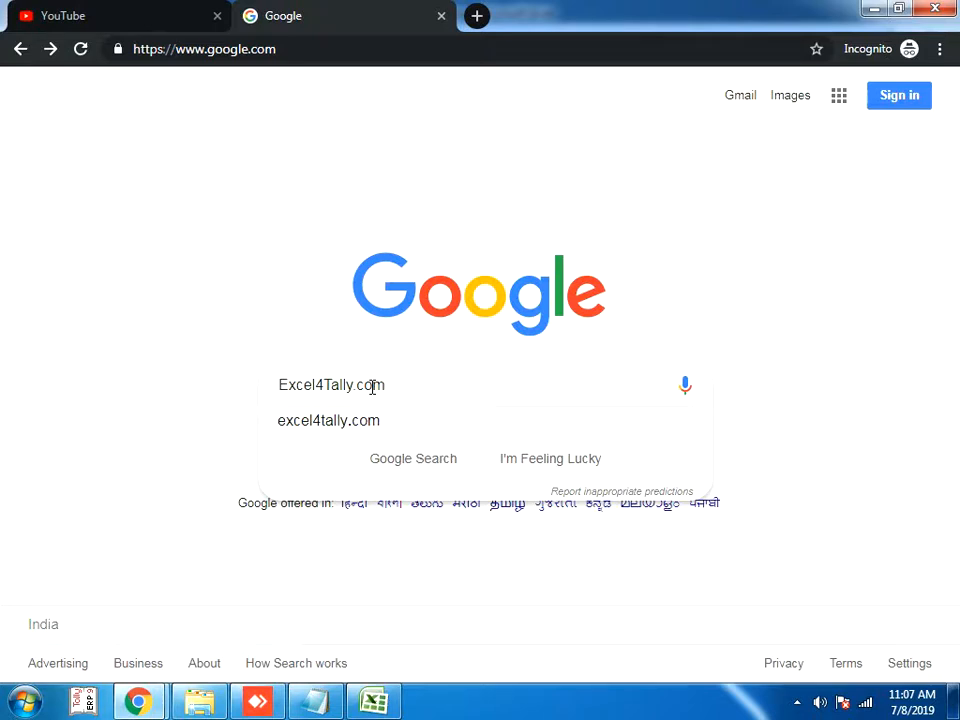
key("Return")
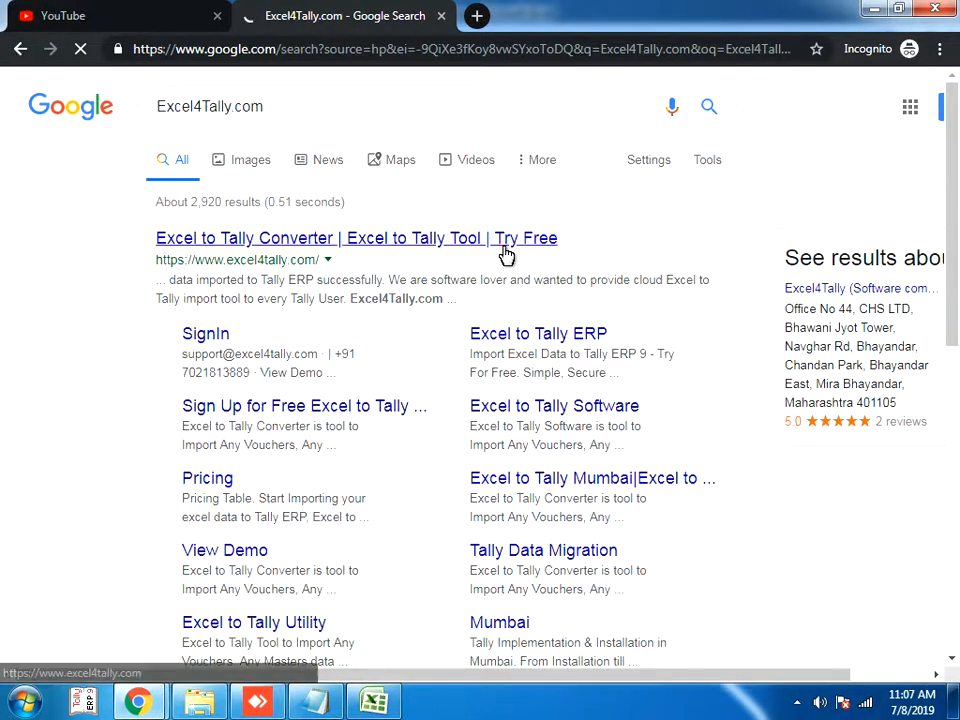
left_click(506, 247)
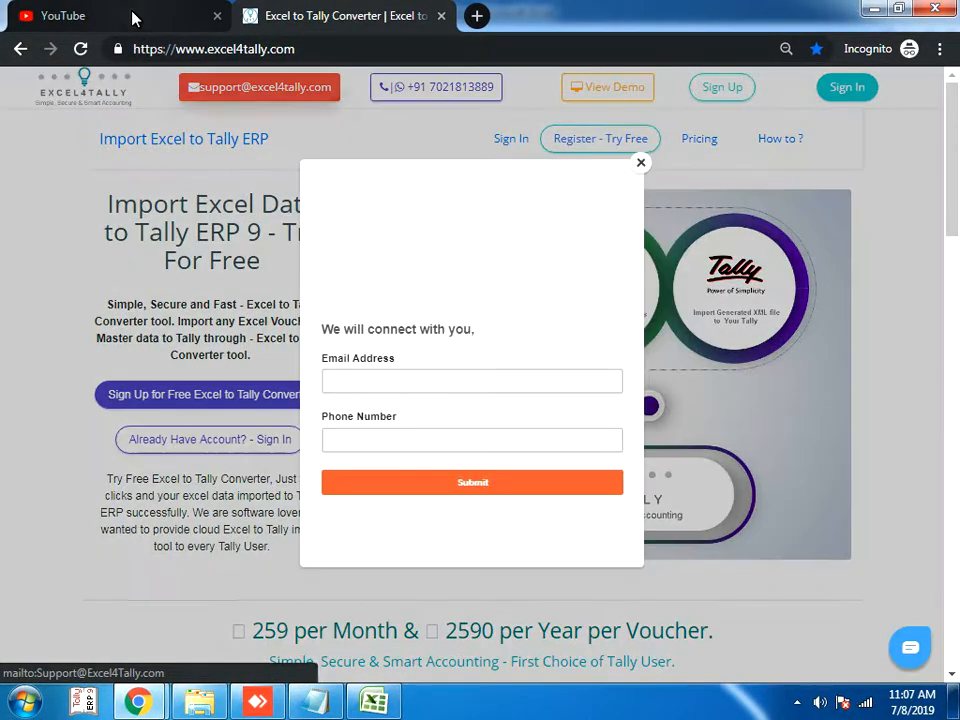
Search YouTube for Excel4Tally and open the list of videos on that channel
left_click(133, 17)
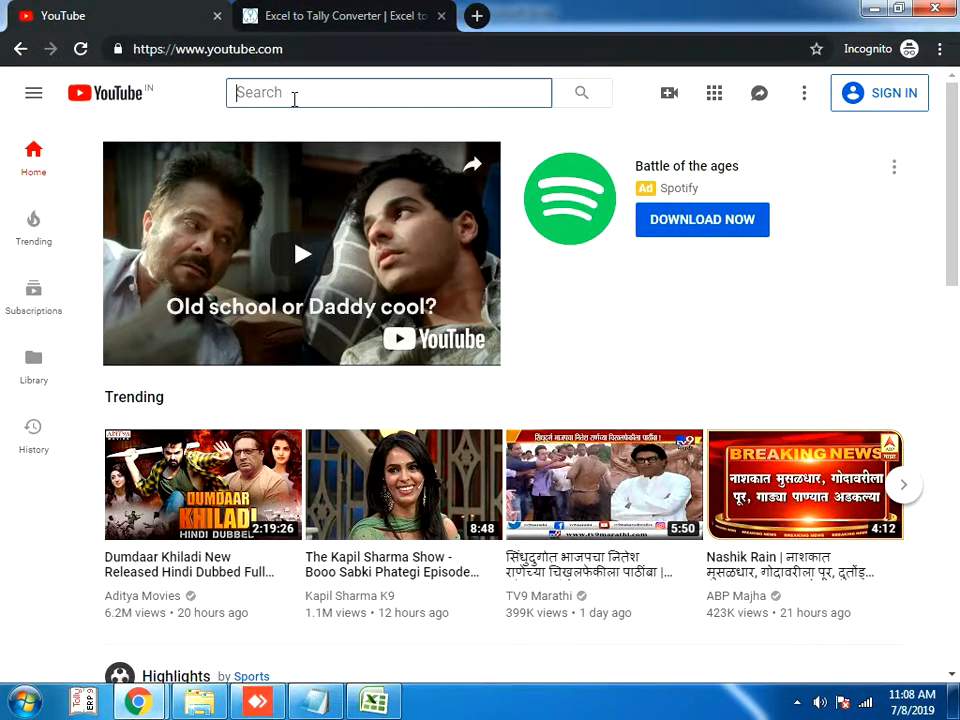
type("Excel")
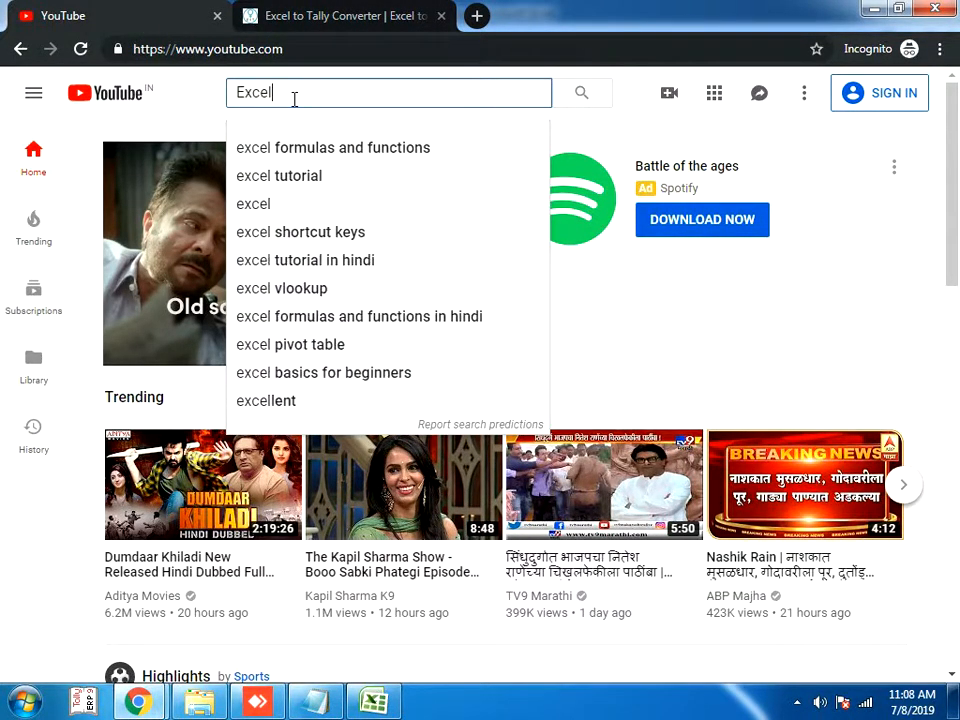
type("4Tally")
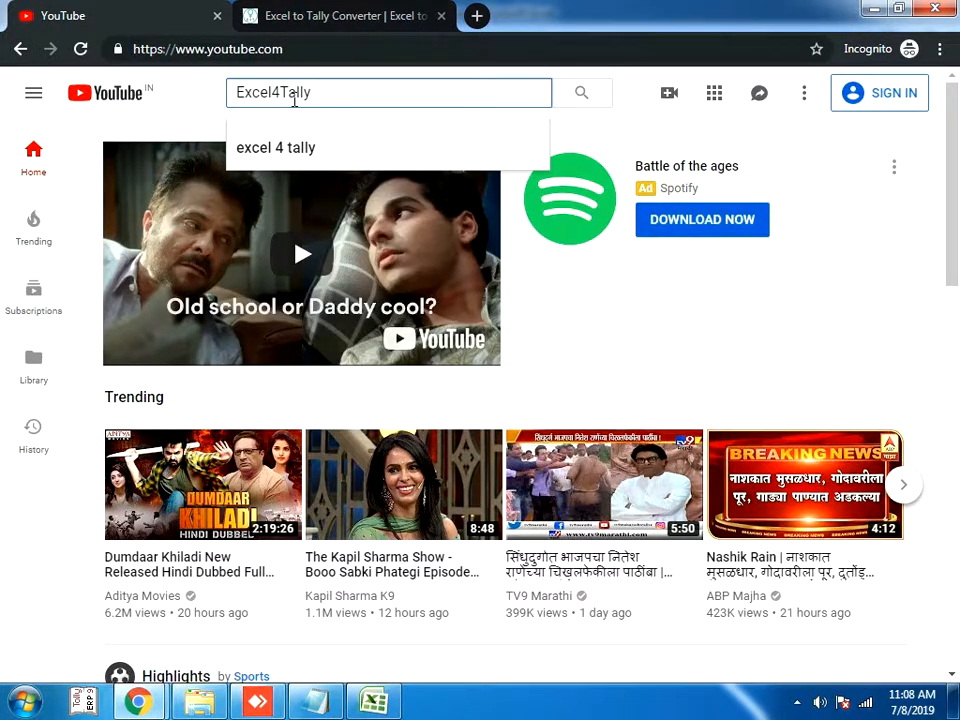
key("Return")
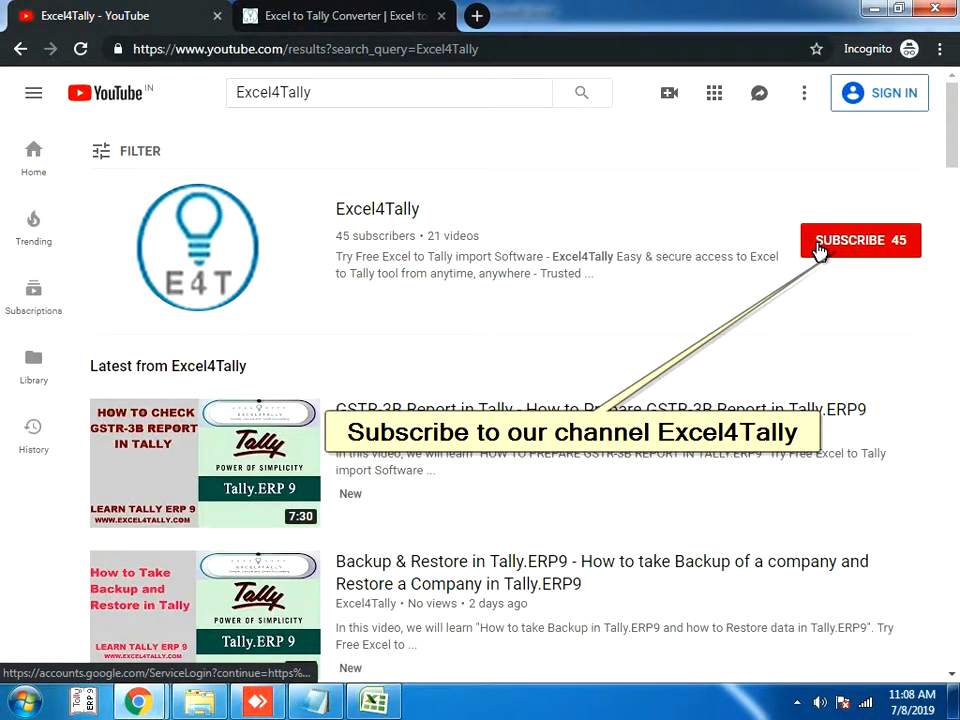
left_click(376, 220)
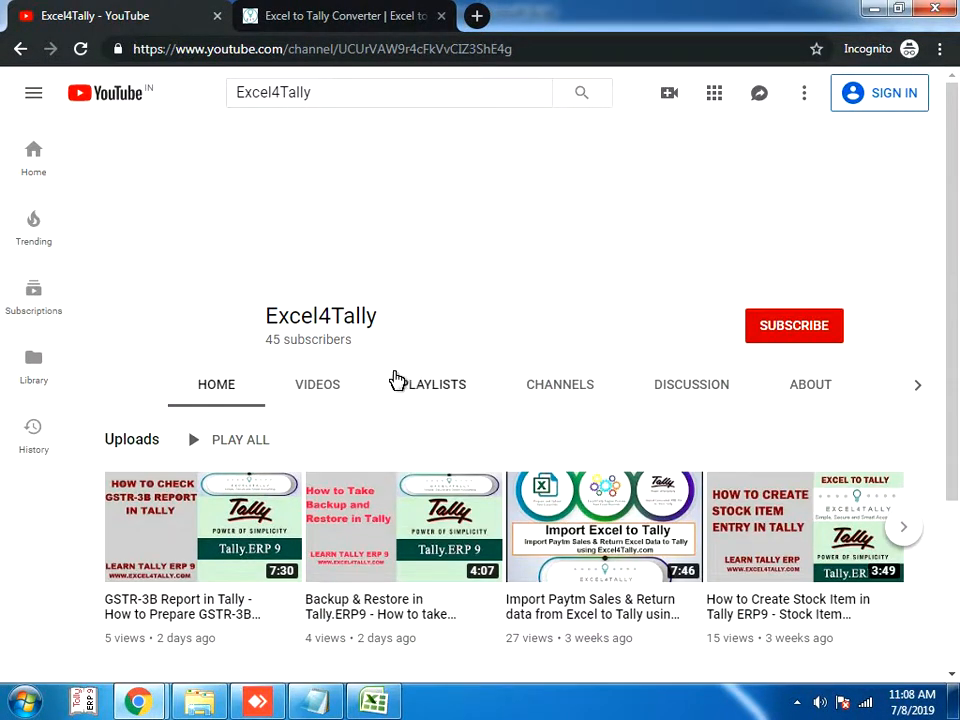
left_click(339, 392)
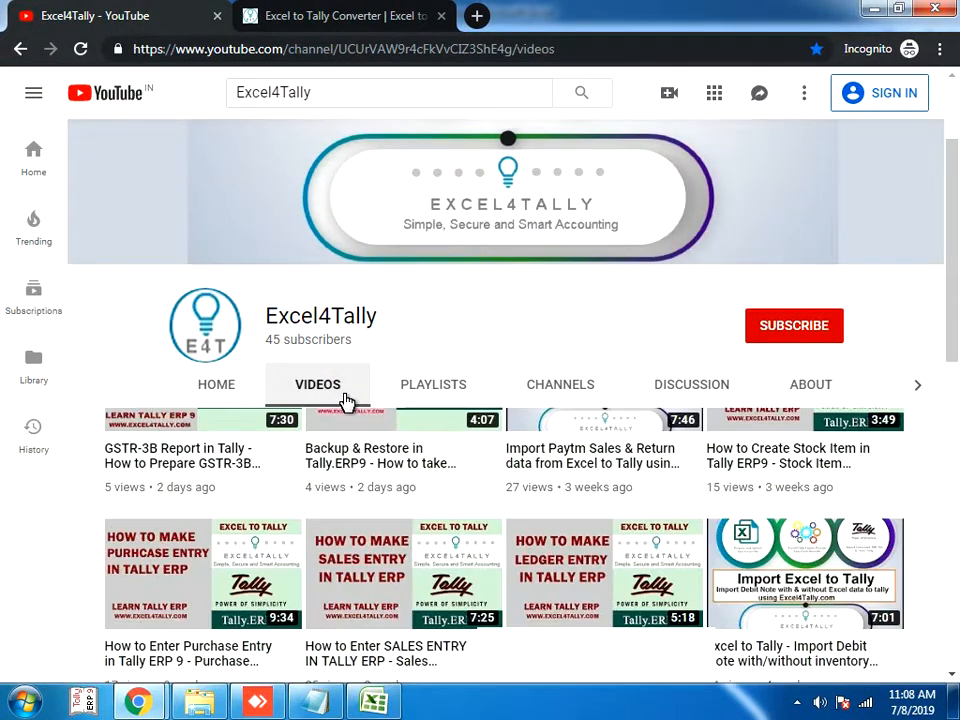
Look through the Excel4Tally channel's uploaded videos and return to the start of the page
scroll(344, 400, "down", 7)
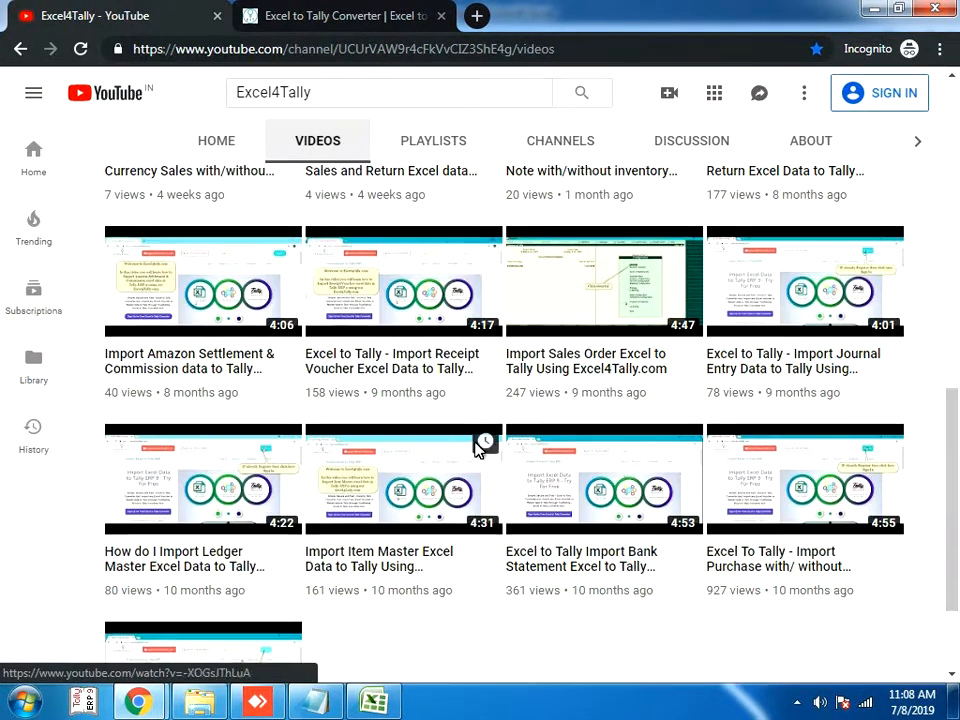
scroll(477, 447, "up", 8)
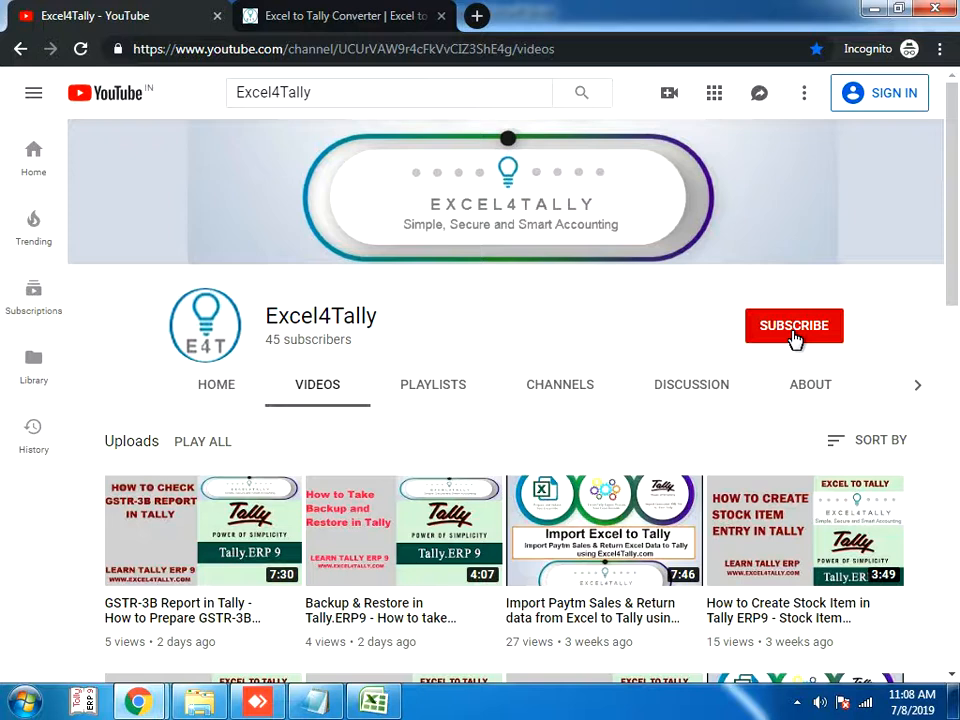
scroll(955, 372, "down", 3)
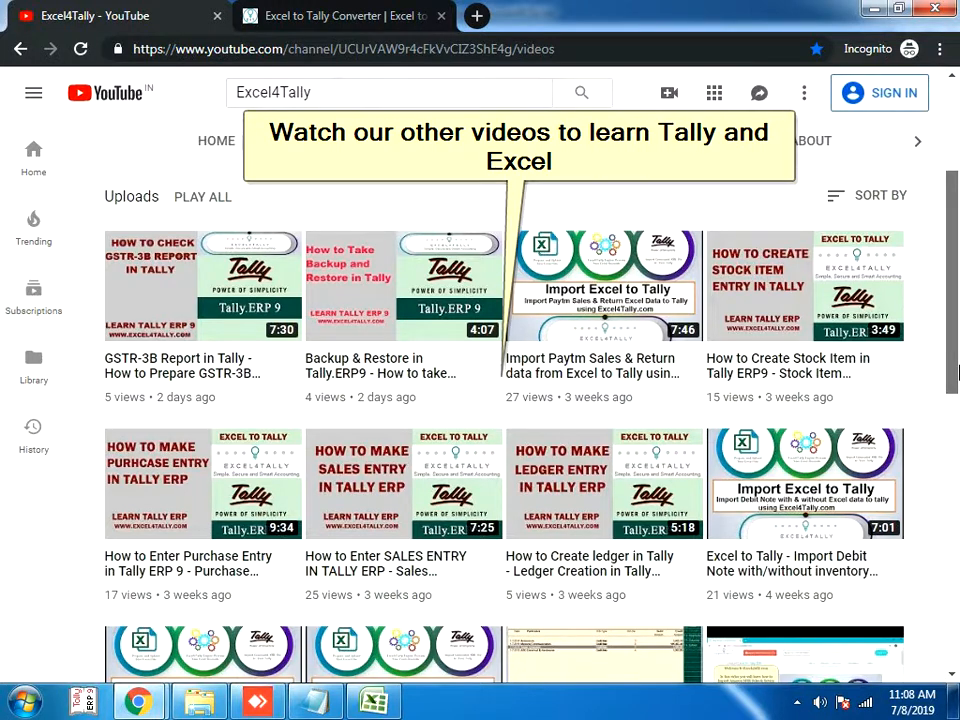
scroll(955, 372, "down", 5)
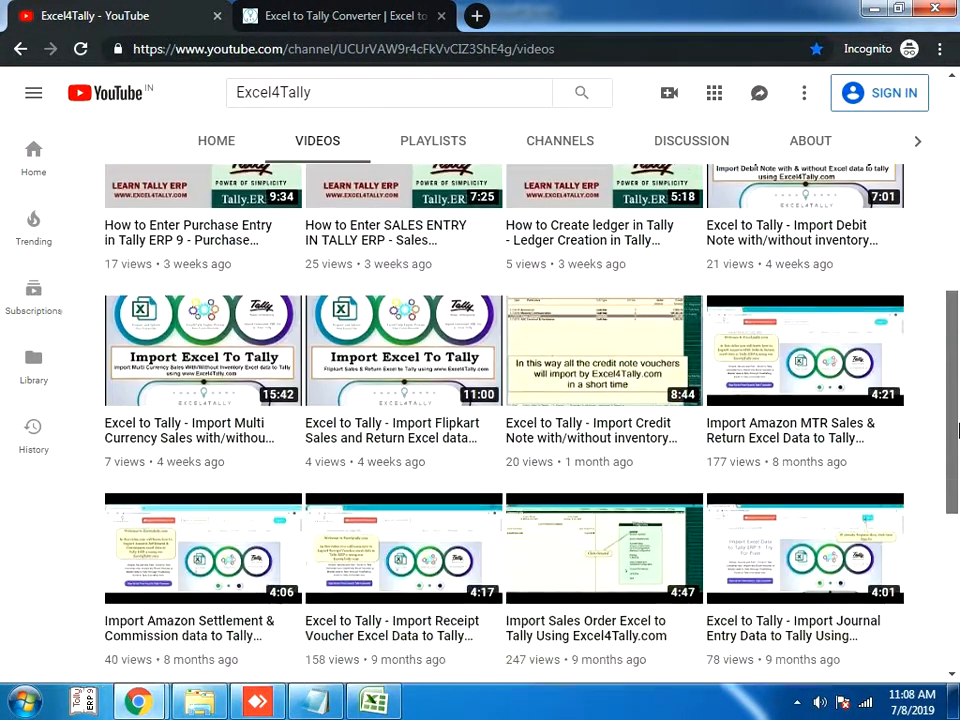
scroll(955, 430, "down", 6)
scroll(955, 462, "up", 4)
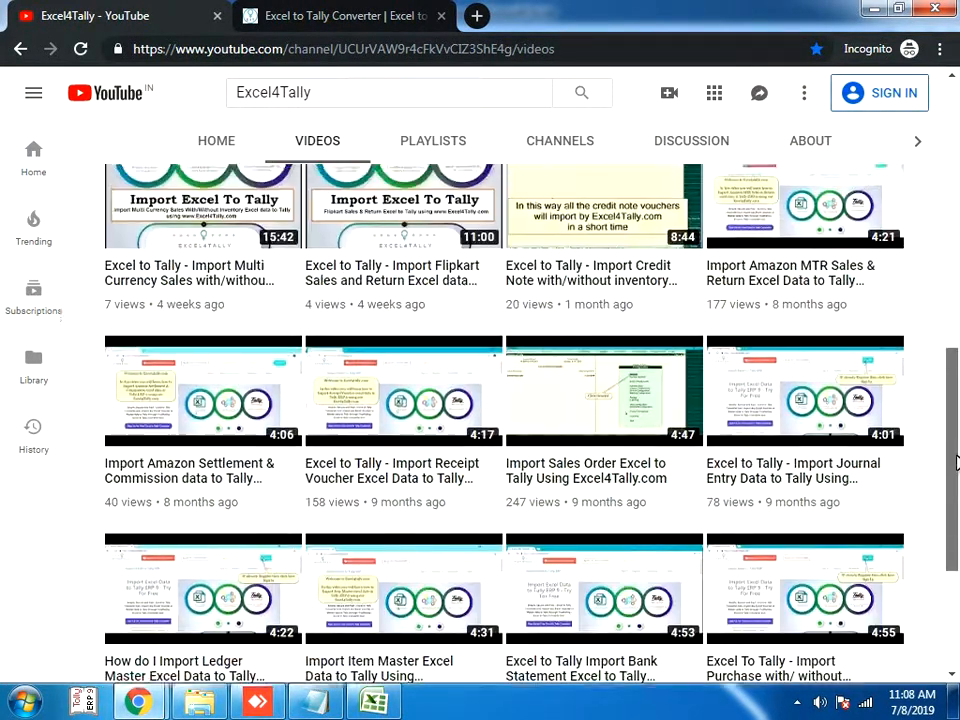
left_click_drag(957, 462, 952, 210)
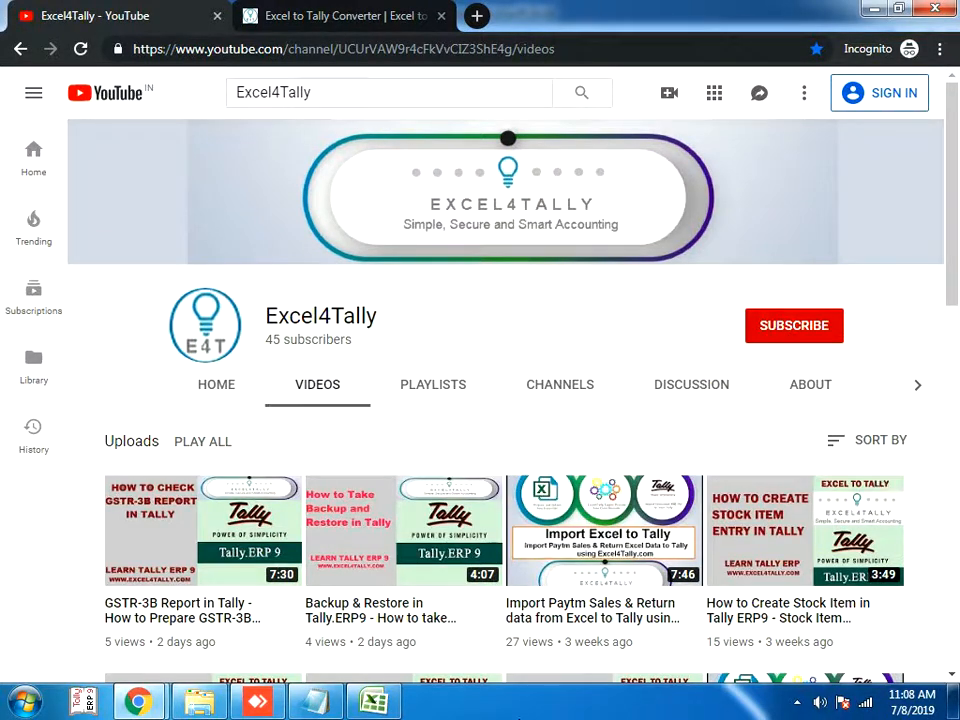
left_click(797, 702)
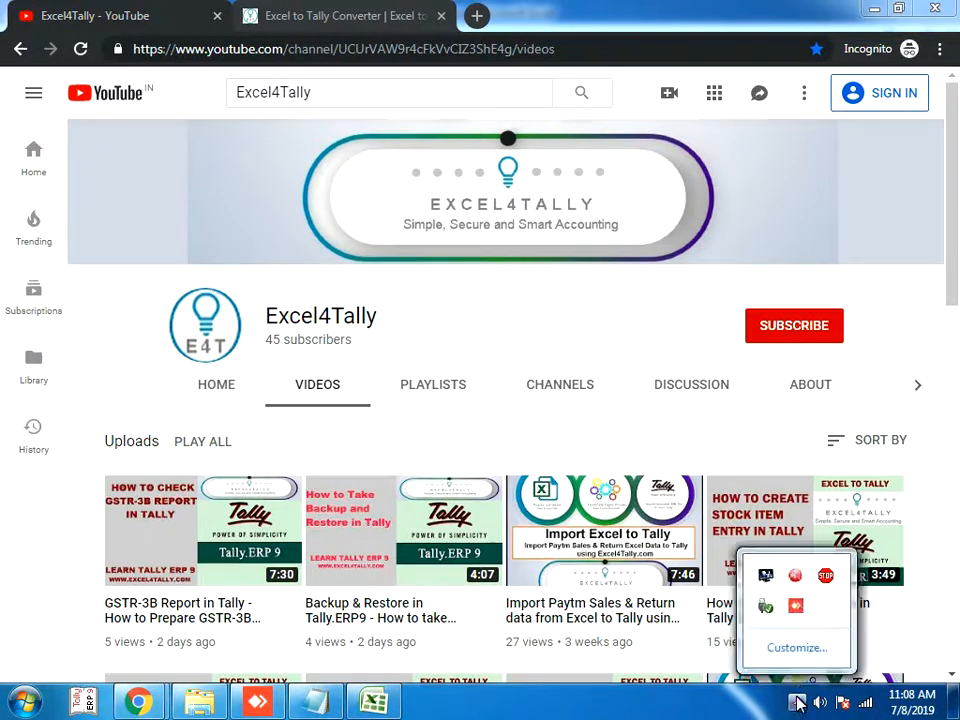